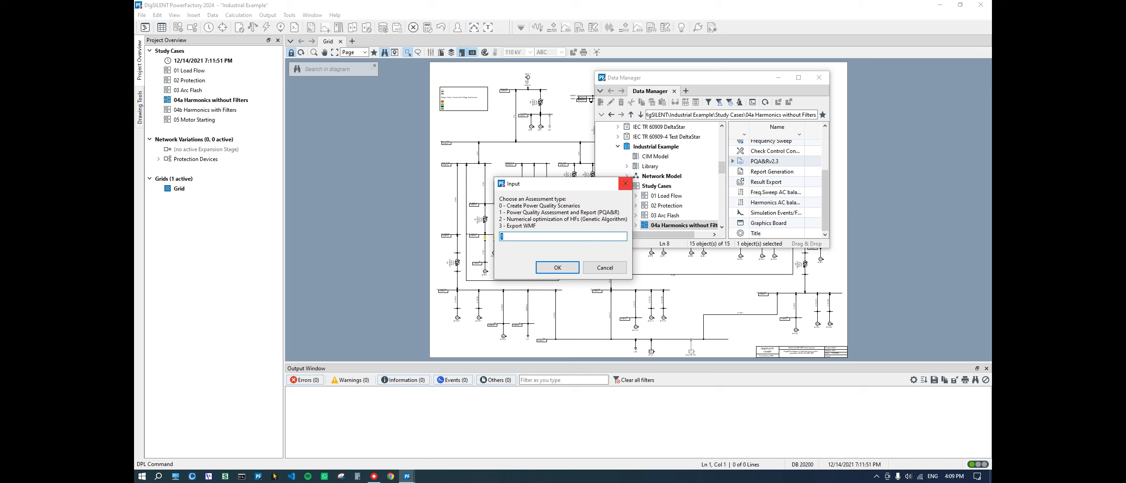
# Look at the contents of the Power Quality and Report folder beside the assessment type prompt
pyautogui.moveTo(992, 91); pyautogui.dragTo(769, 67)
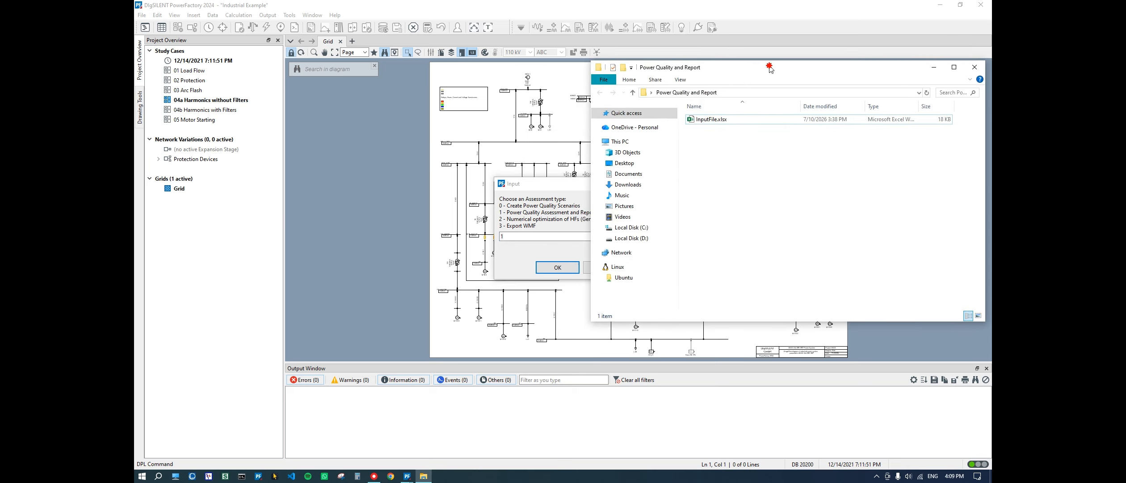
pyautogui.click(702, 124)
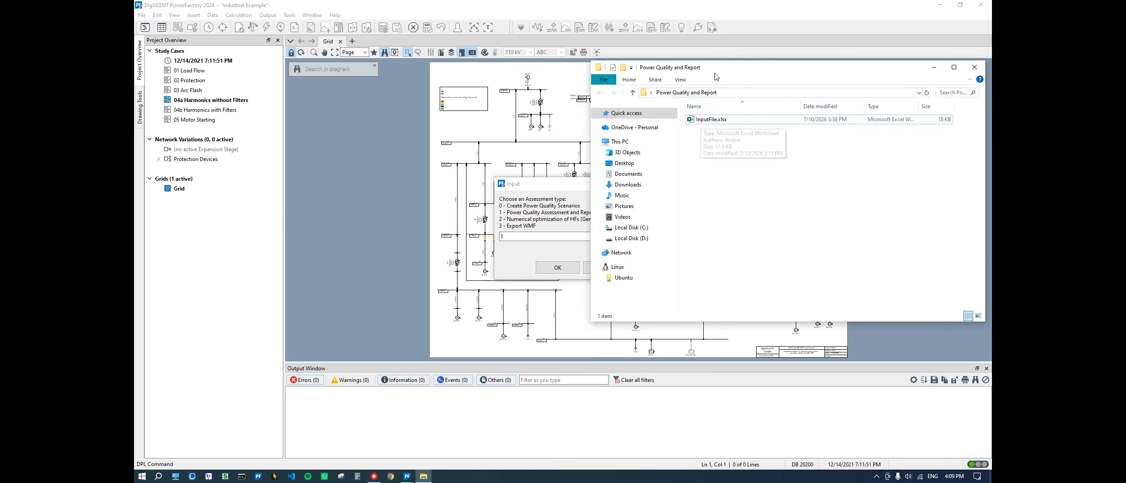
pyautogui.moveTo(723, 68); pyautogui.dragTo(992, 77)
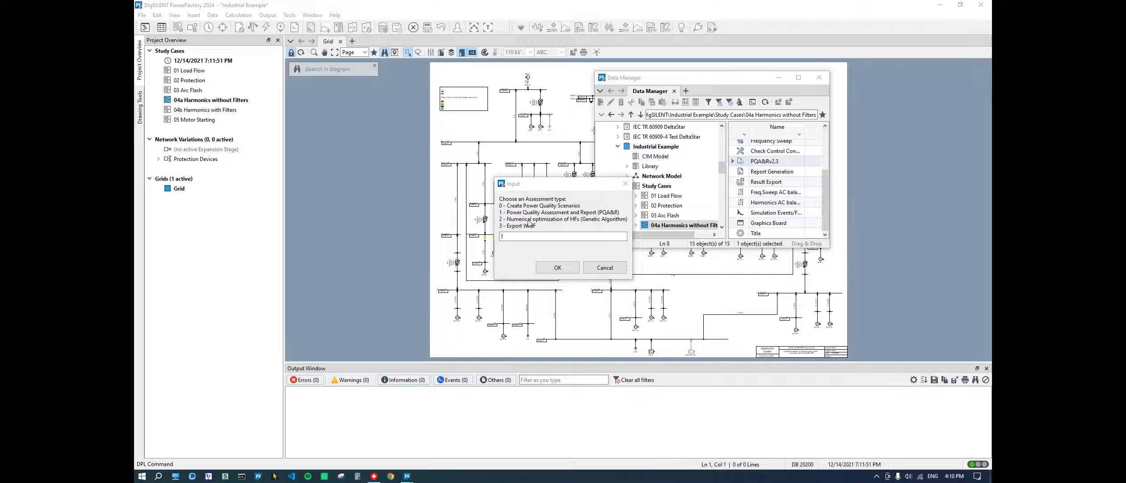
# Cancel the assessment type prompt and move the Data Manager window away from the middle of the grid diagram
pyautogui.click(605, 267)
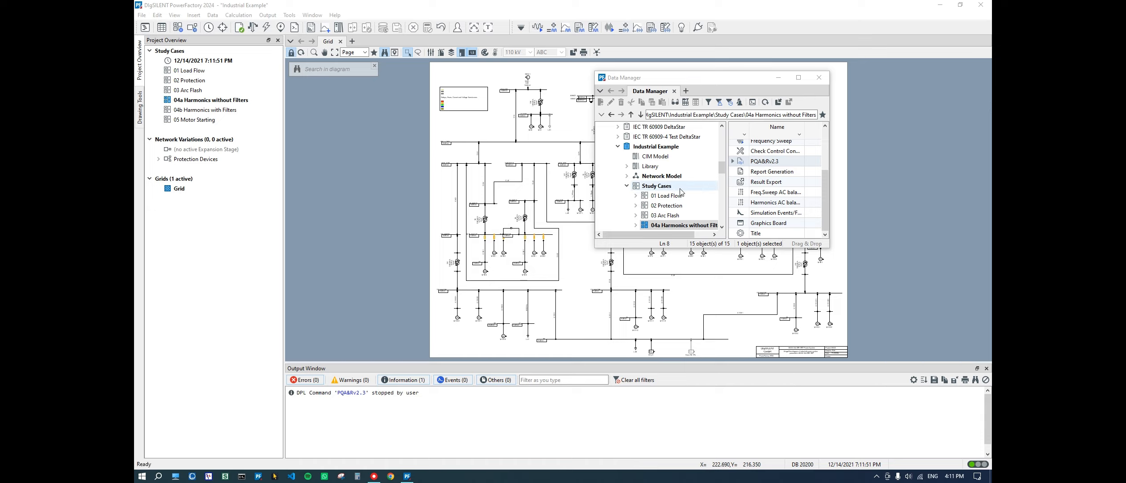
pyautogui.moveTo(678, 81); pyautogui.dragTo(796, 73)
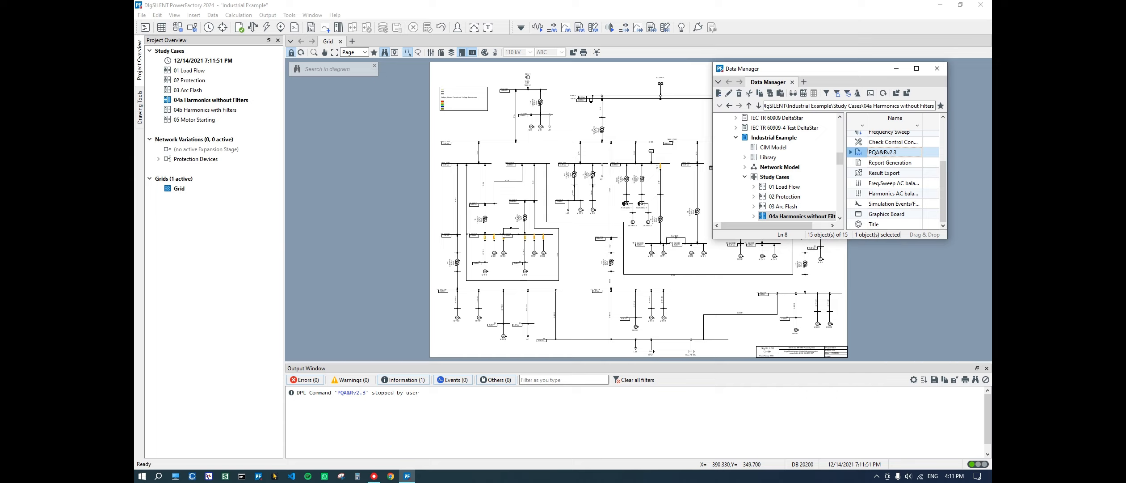
# Run the PQA&Rv2.3 script from the Data Manager to review its assessment types, and dismiss the prompt
pyautogui.click(704, 111)
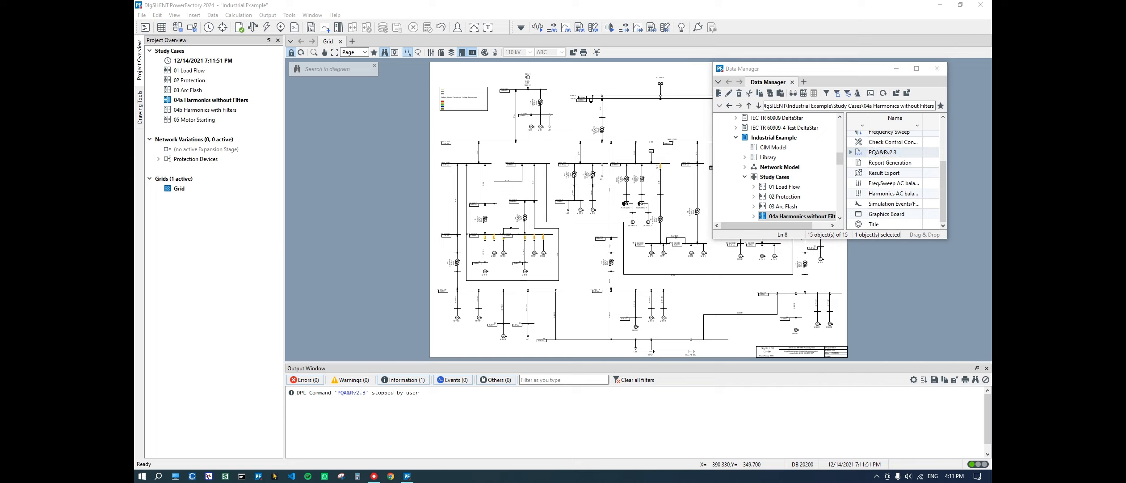
pyautogui.doubleClick(860, 152)
pyautogui.click(956, 35)
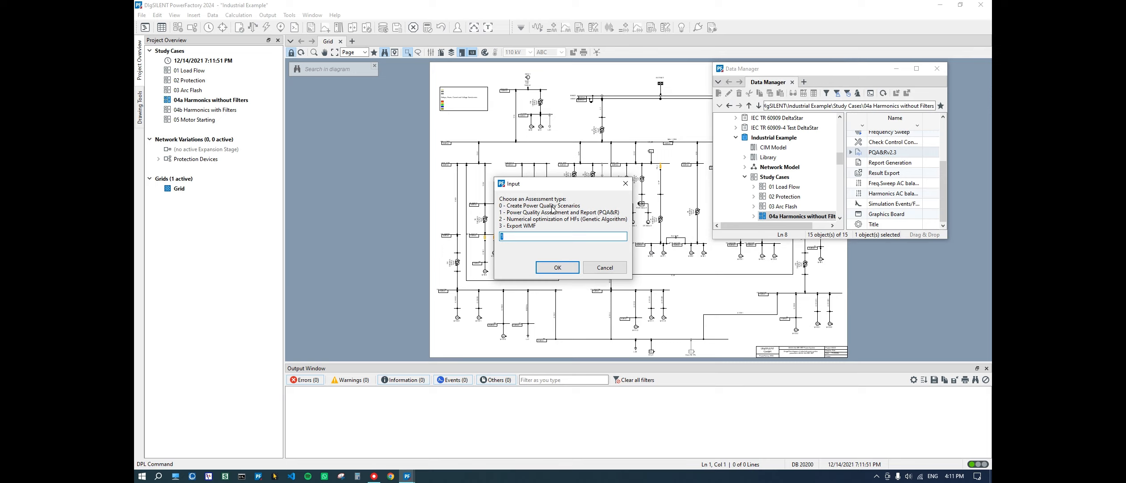
pyautogui.click(626, 188)
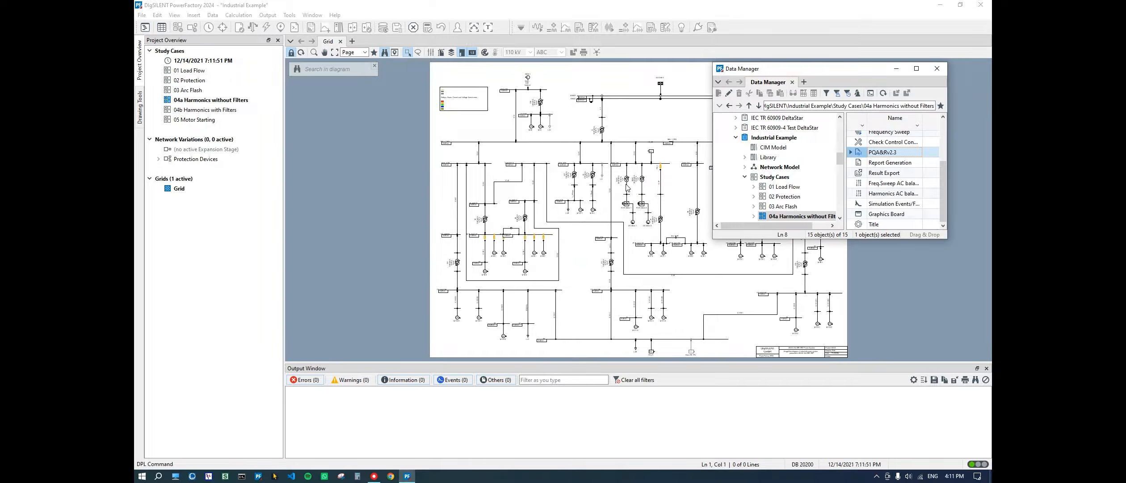
# Open InputFile.xlsx from the Power Quality and Report folder in Excel
pyautogui.moveTo(616, 58); pyautogui.dragTo(514, 67)
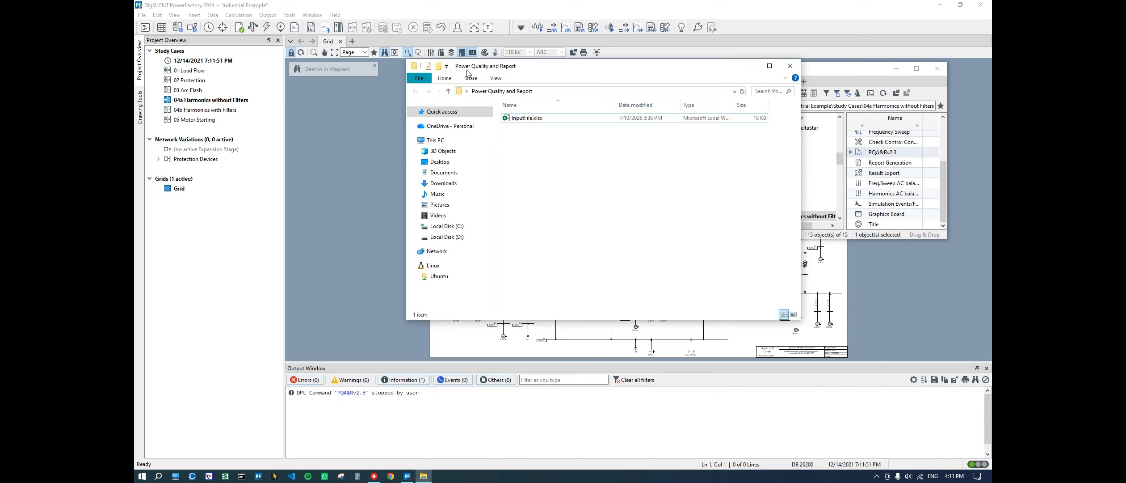
pyautogui.click(509, 119)
pyautogui.doubleClick(509, 120)
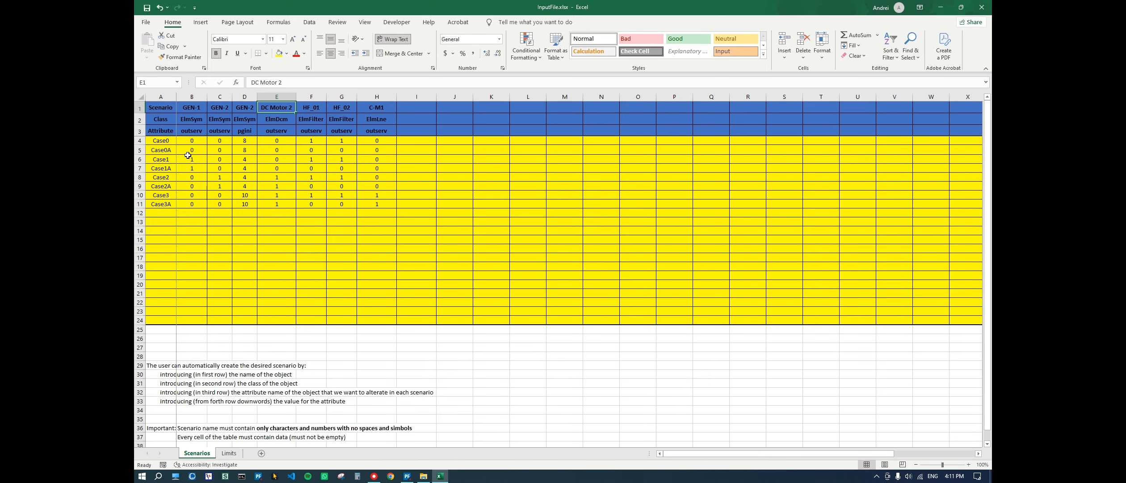
# Examine the object names in the first row of the Scenarios sheet, from GEN-1 to C-M1
pyautogui.click(195, 97)
pyautogui.click(217, 96)
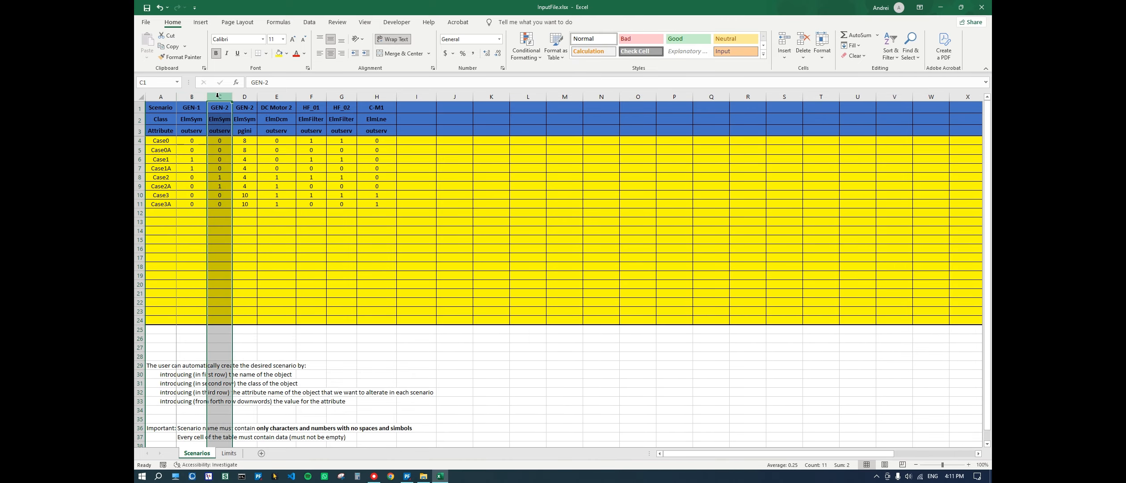
pyautogui.click(196, 108)
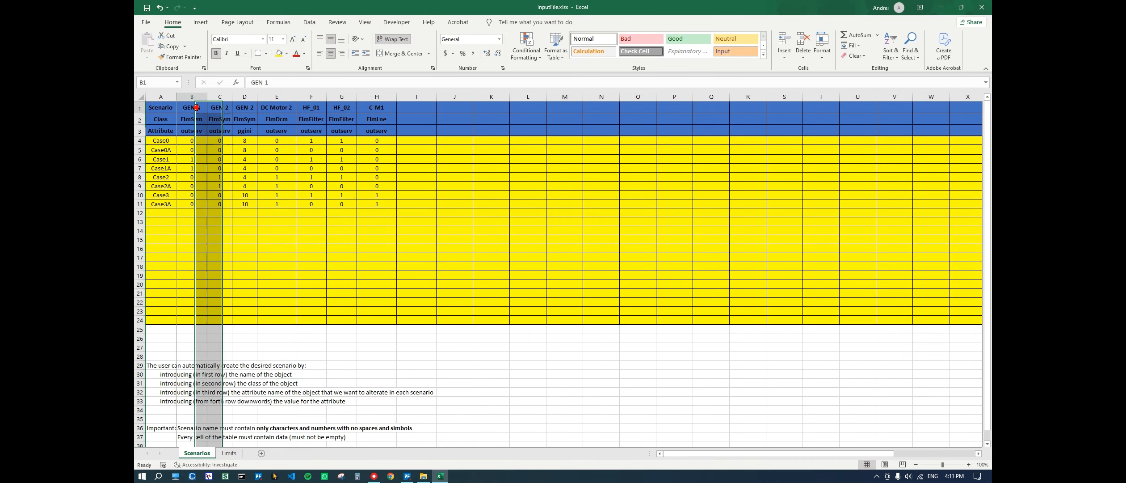
pyautogui.click(221, 107)
pyautogui.click(245, 107)
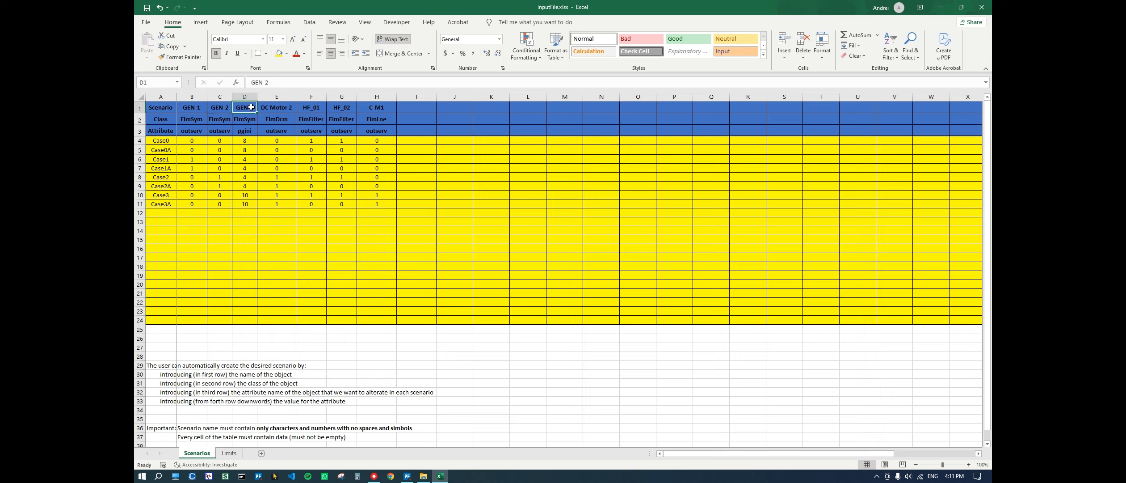
pyautogui.click(276, 107)
pyautogui.click(311, 107)
pyautogui.click(346, 107)
pyautogui.click(374, 107)
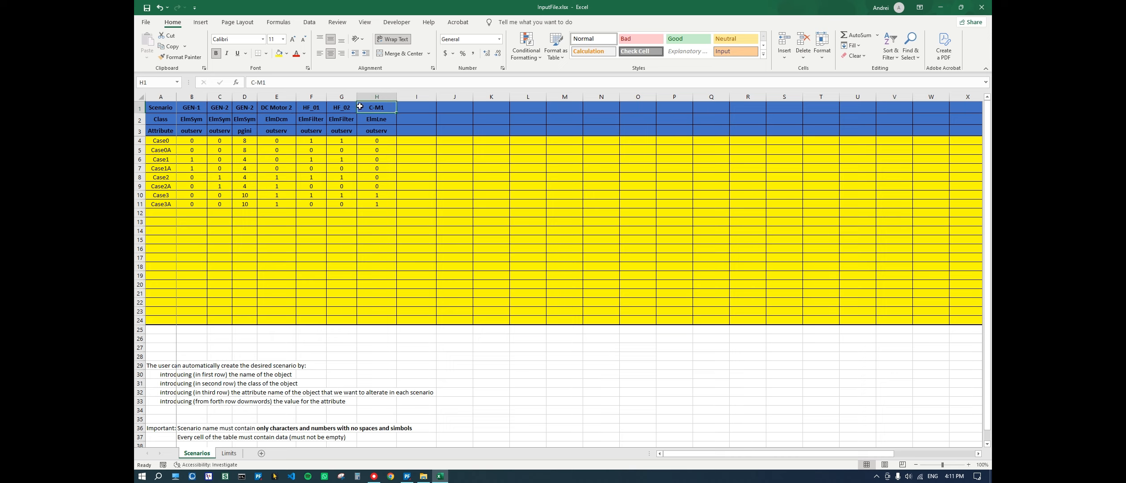
# Examine the class given in the second row for each object from GEN-1 to HF_01
pyautogui.click(192, 107)
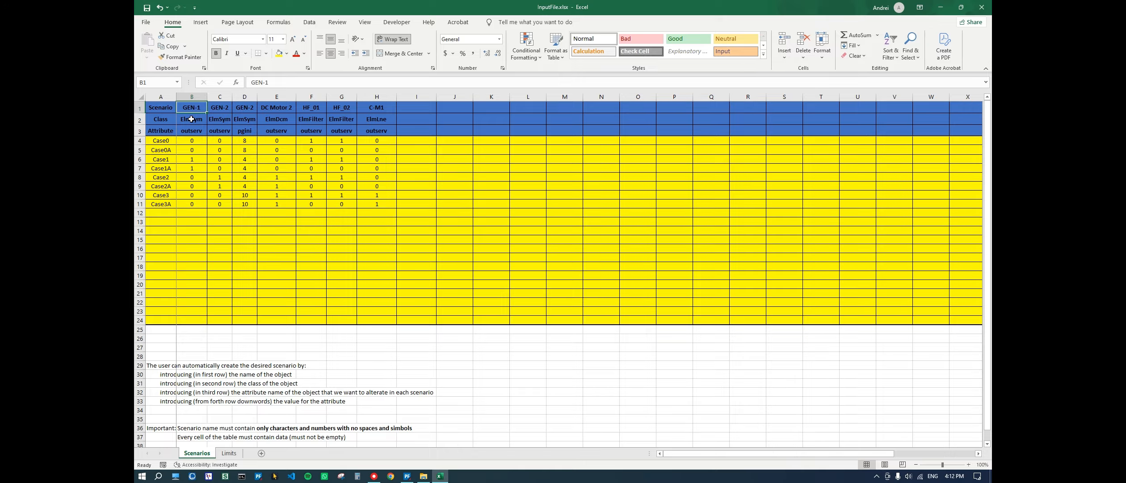
pyautogui.click(213, 117)
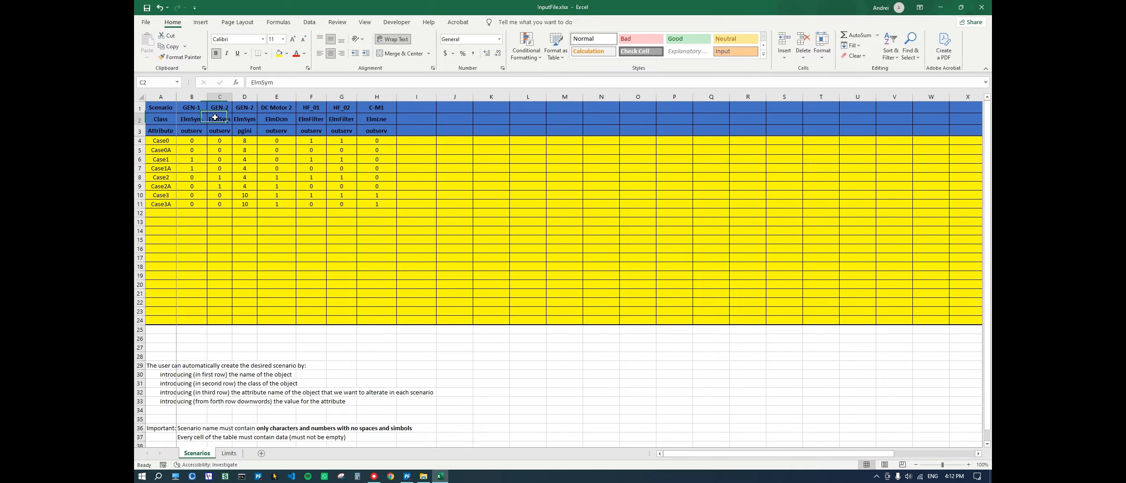
pyautogui.click(228, 110)
pyautogui.click(237, 118)
pyautogui.click(248, 109)
pyautogui.click(273, 119)
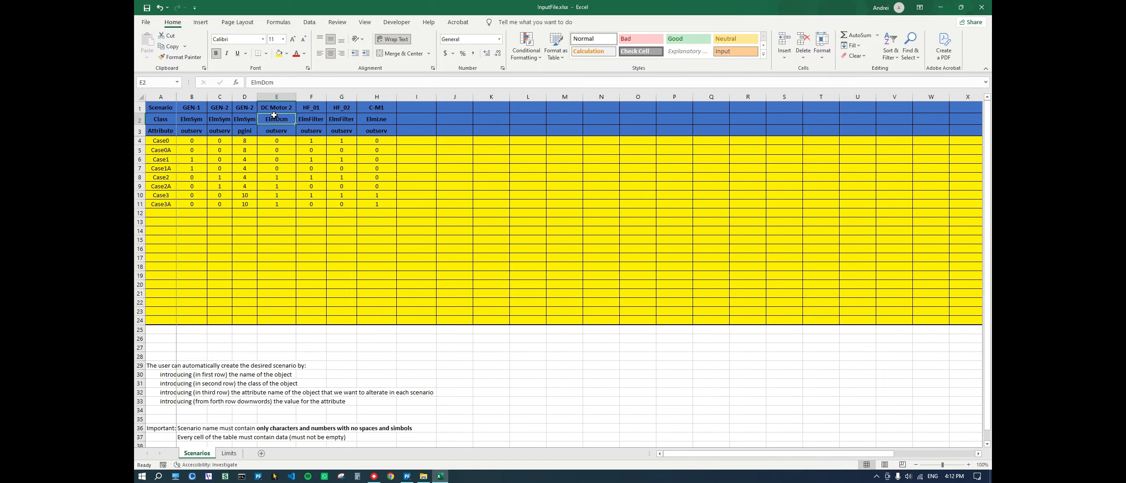
pyautogui.click(277, 110)
pyautogui.click(304, 118)
pyautogui.click(310, 108)
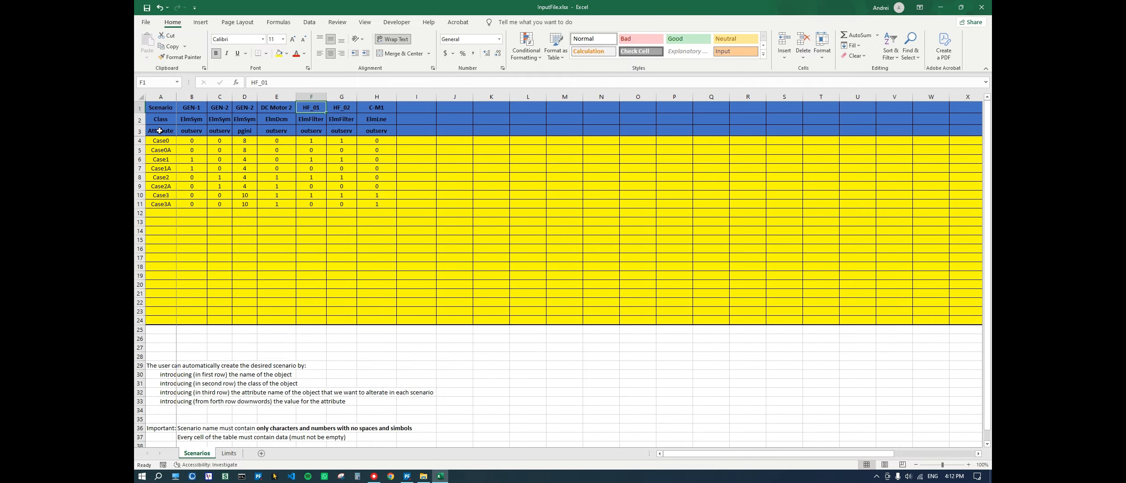
# Examine the attribute row for GEN-1 and for both GEN-2 columns
pyautogui.click(141, 131)
pyautogui.click(185, 131)
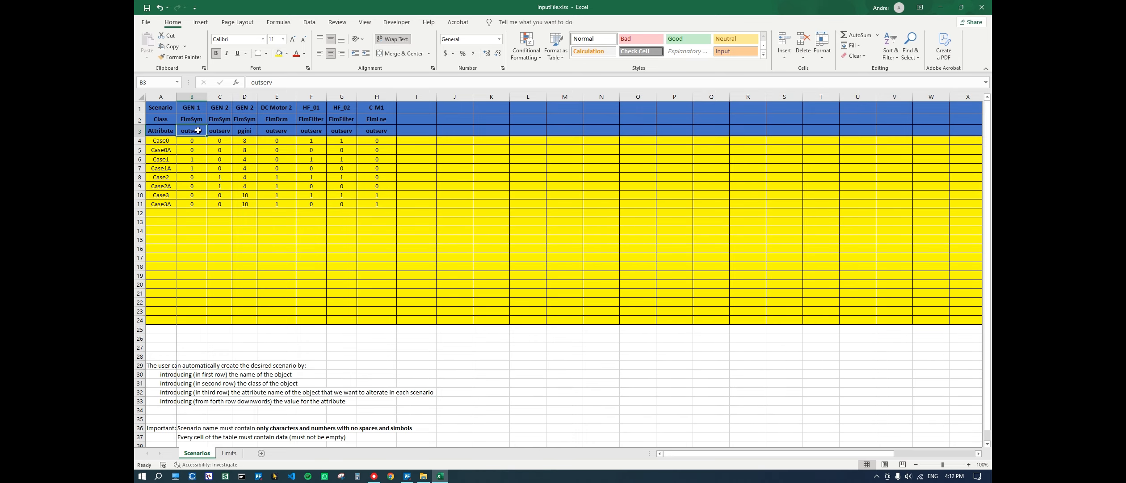
pyautogui.click(204, 108)
pyautogui.click(220, 108)
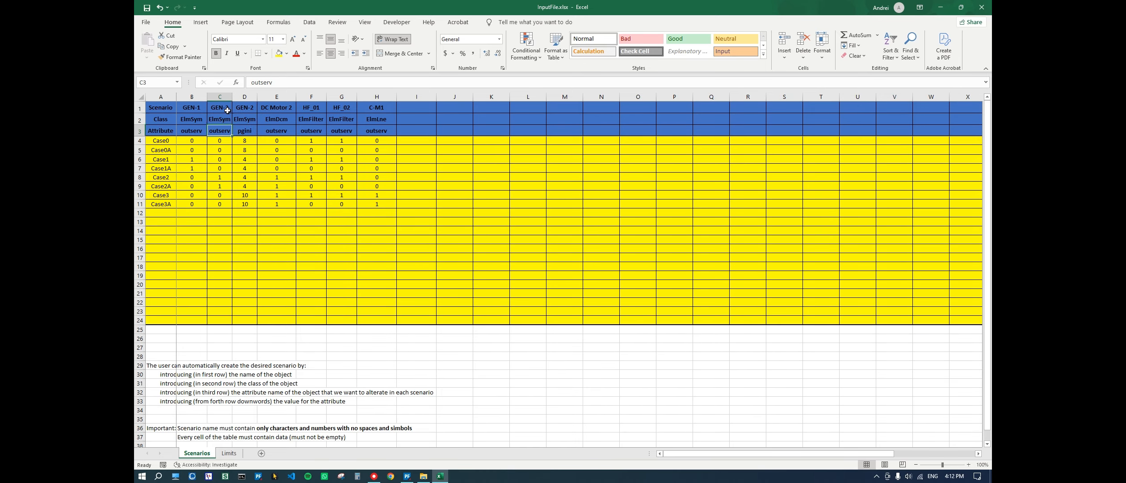
pyautogui.click(248, 108)
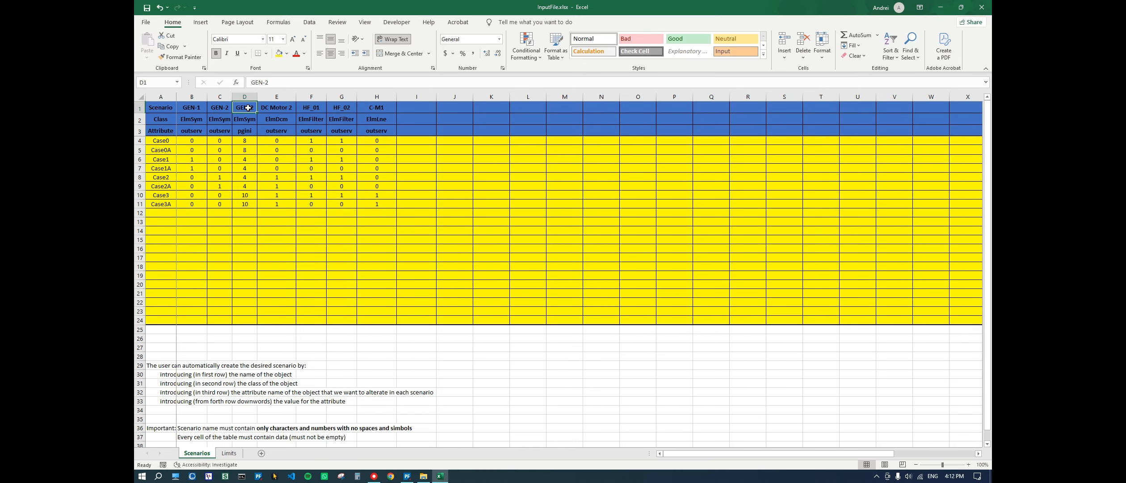
# Go through the scenario names in the first column, from Case0 to Case3A
pyautogui.click(188, 140)
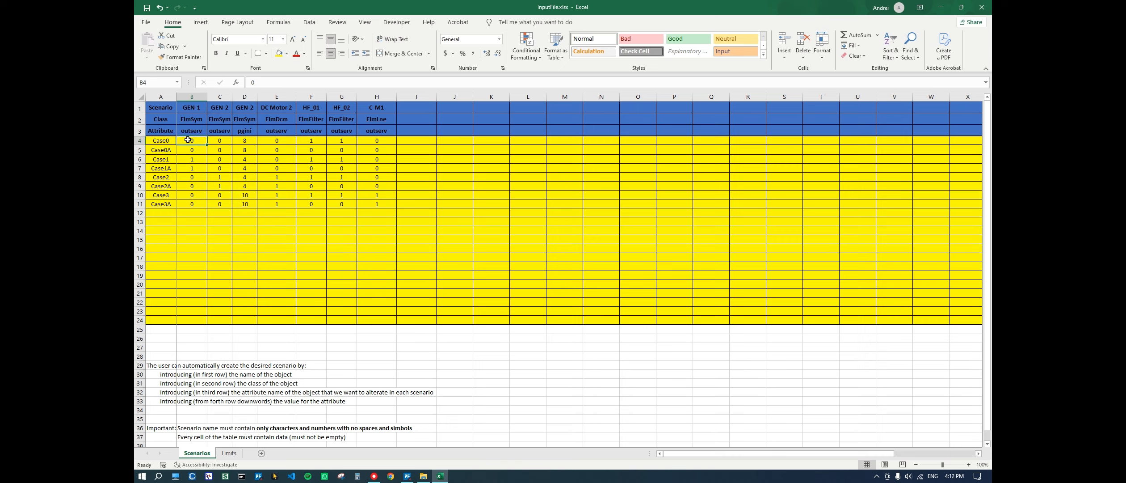
pyautogui.click(167, 139)
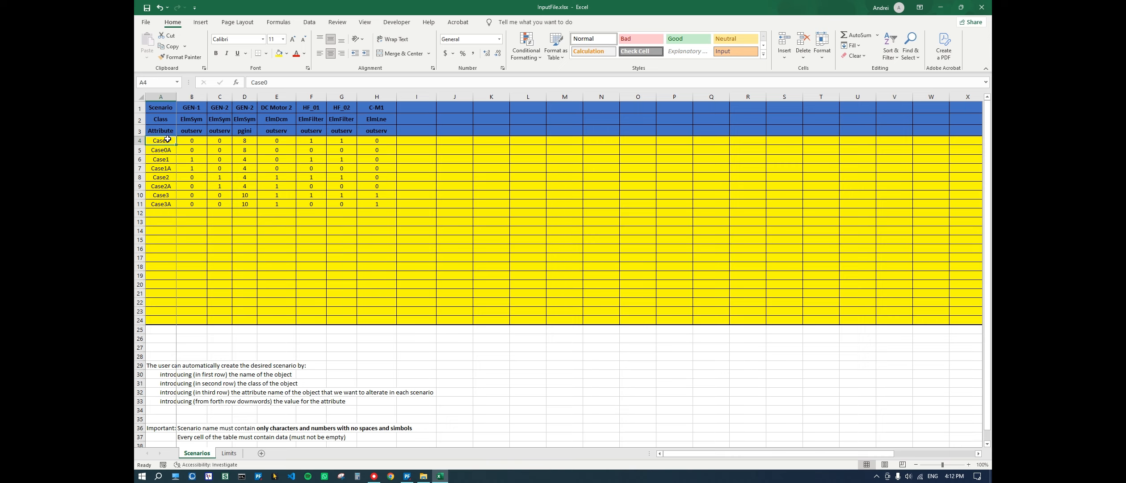
pyautogui.press('Down')
pyautogui.press('Down')
pyautogui.press('Down')
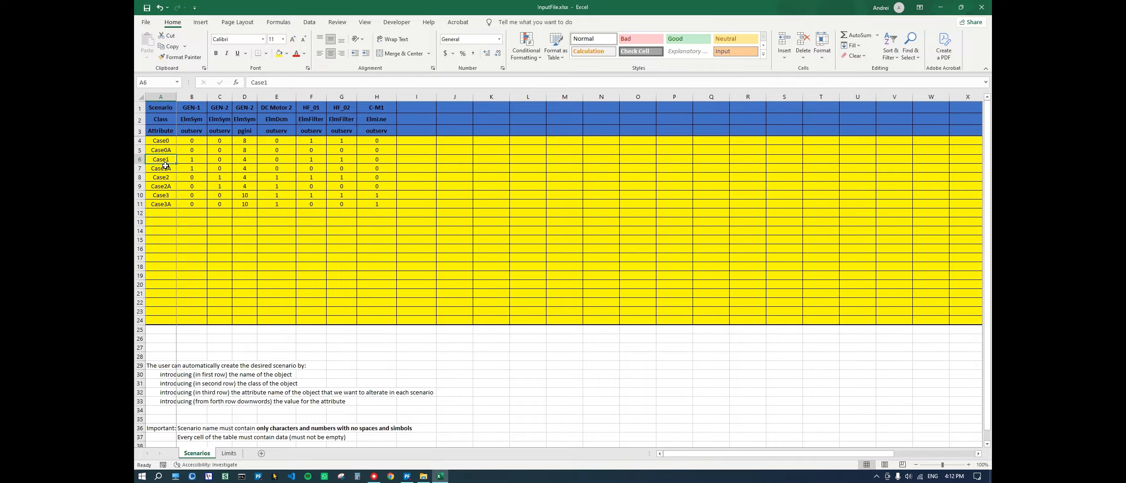
pyautogui.press('Down')
pyautogui.press('Down')
pyautogui.press('Down')
pyautogui.press('Down')
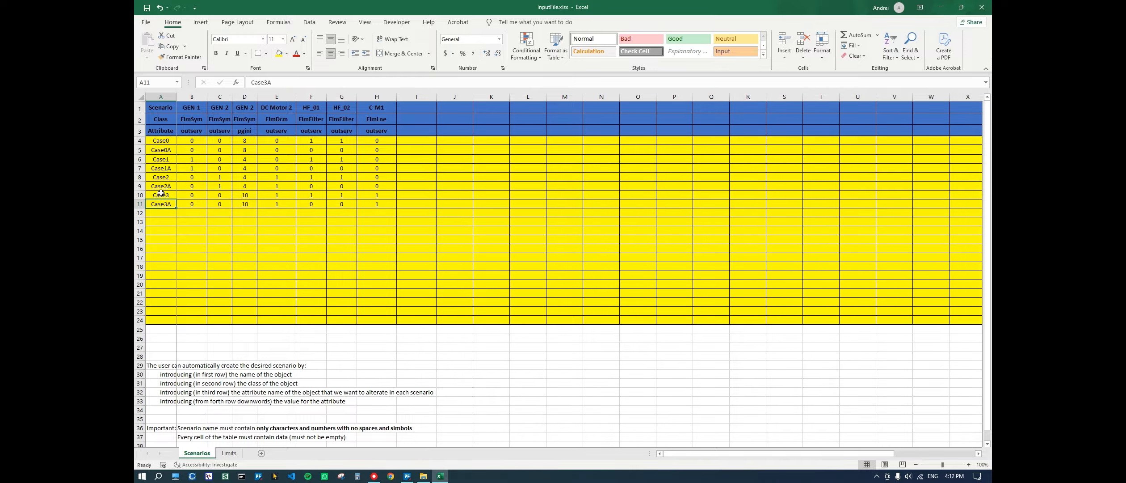
pyautogui.click(160, 143)
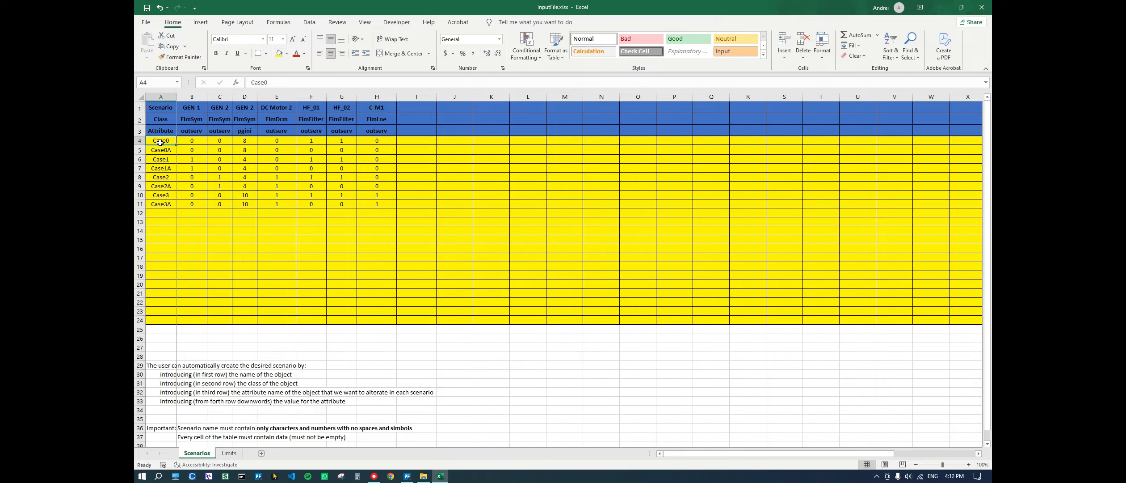
# Check Case0's value for GEN-1 and the third-row attribute names from GEN-1 to HF_01
pyautogui.click(191, 142)
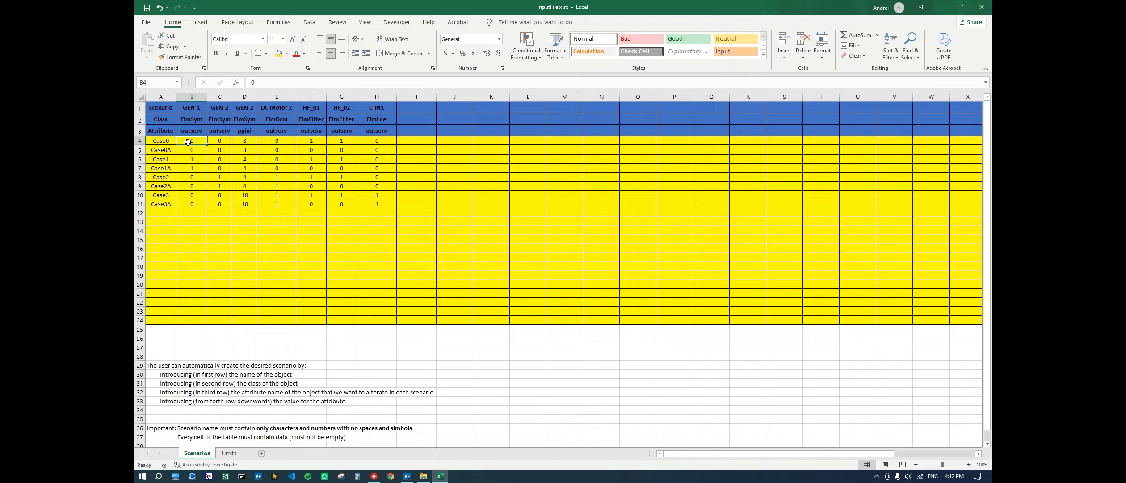
pyautogui.click(190, 131)
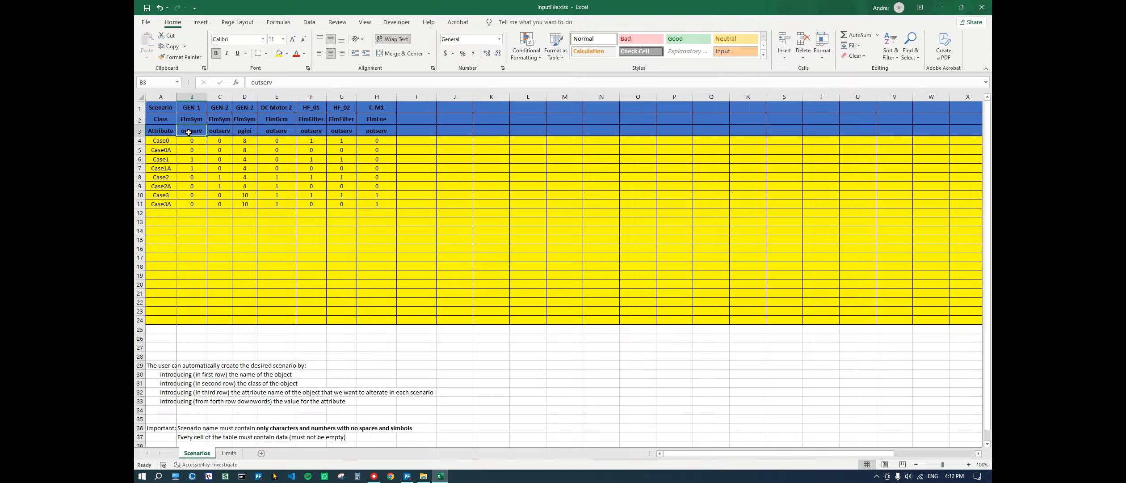
pyautogui.click(219, 131)
pyautogui.click(248, 130)
pyautogui.click(276, 130)
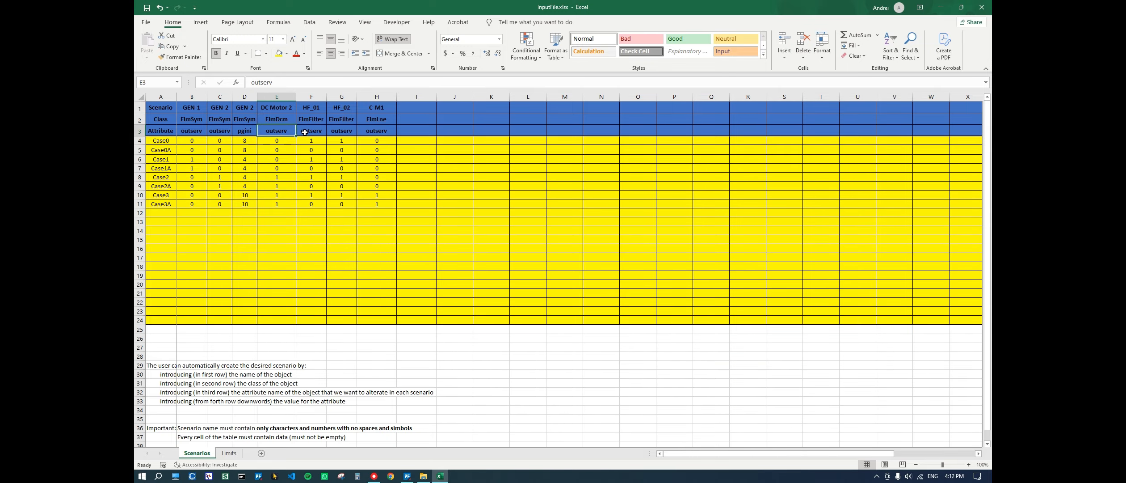
pyautogui.click(305, 130)
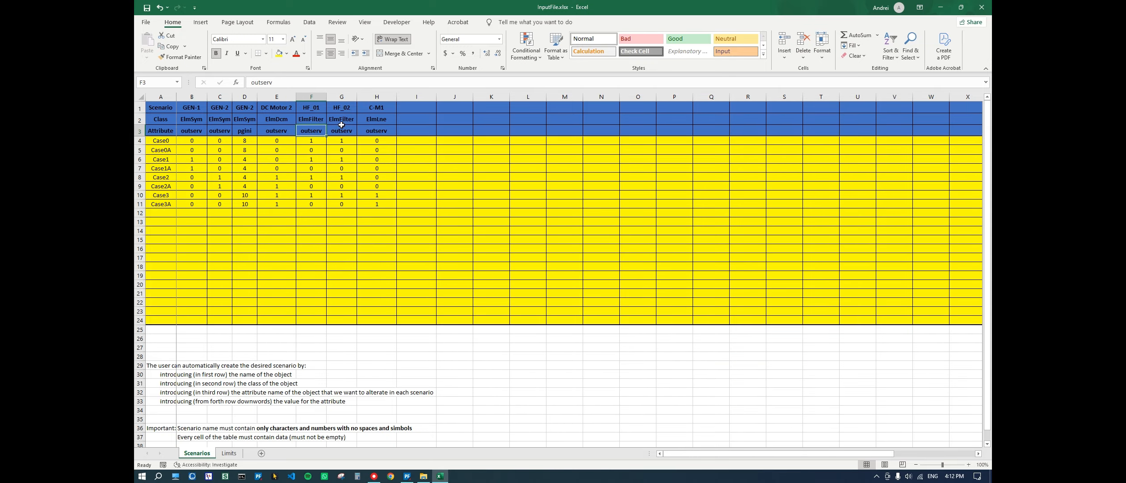
# Compare the GEN-1 outserv values of Case0 and Case1, and examine the HF_01 filter column
pyautogui.click(196, 141)
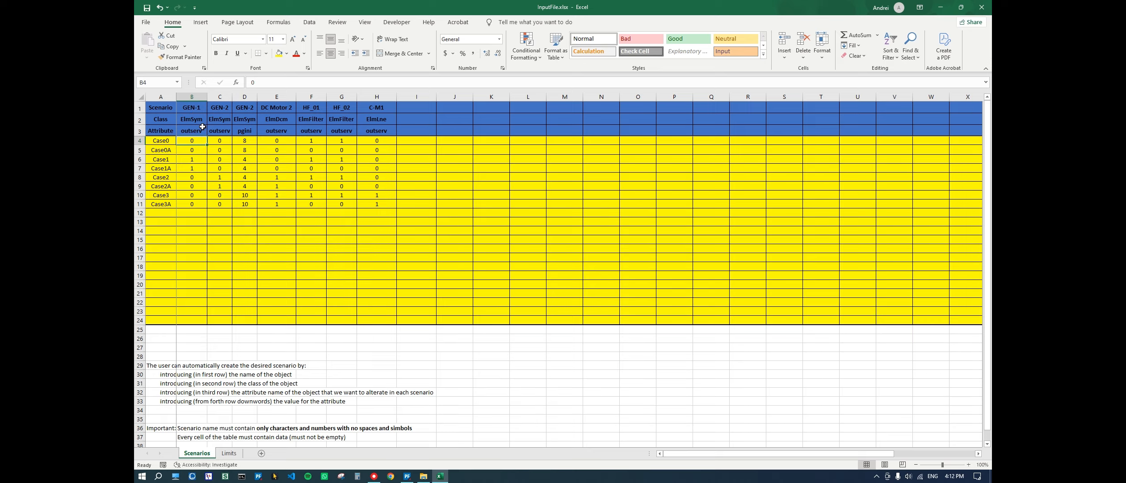
pyautogui.click(161, 142)
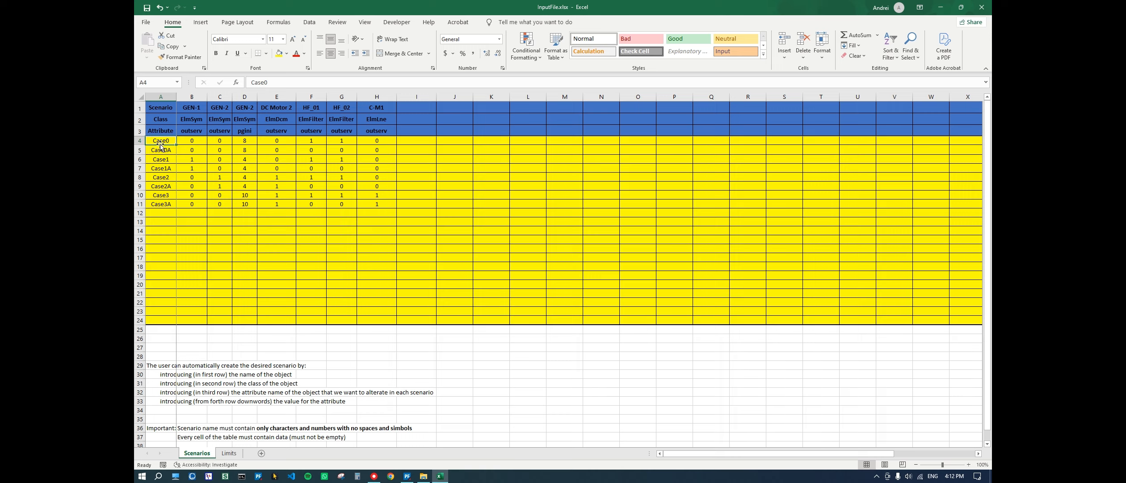
pyautogui.click(192, 141)
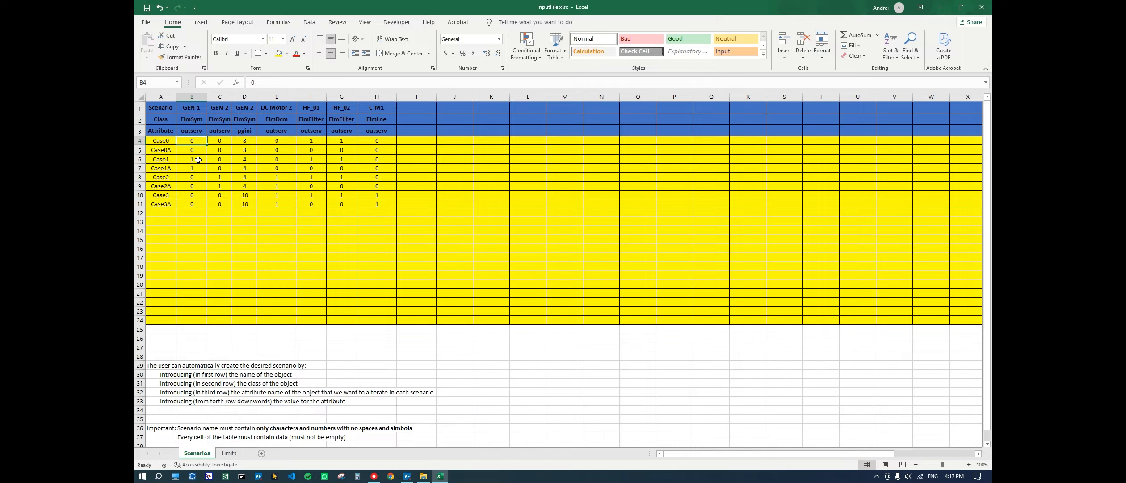
pyautogui.click(198, 160)
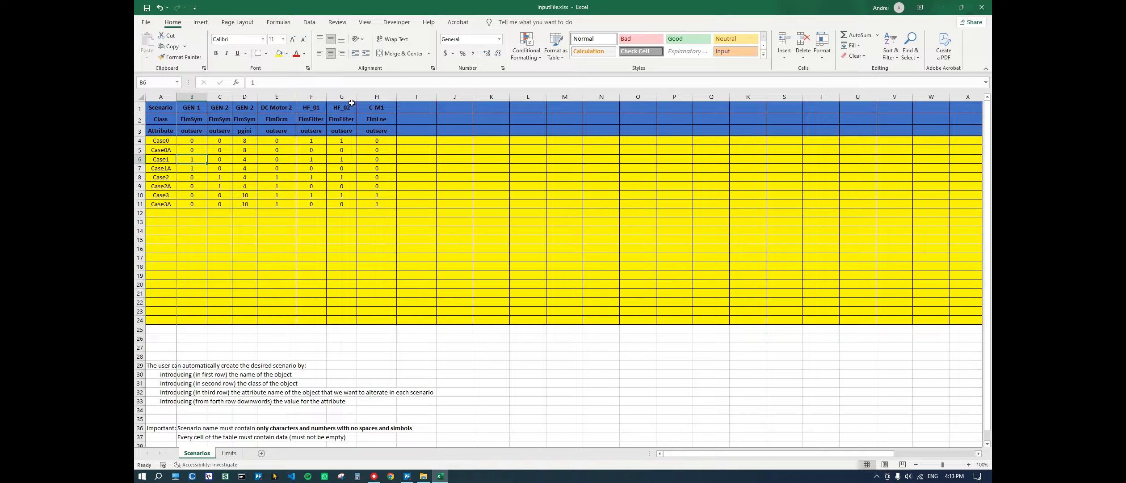
pyautogui.click(320, 108)
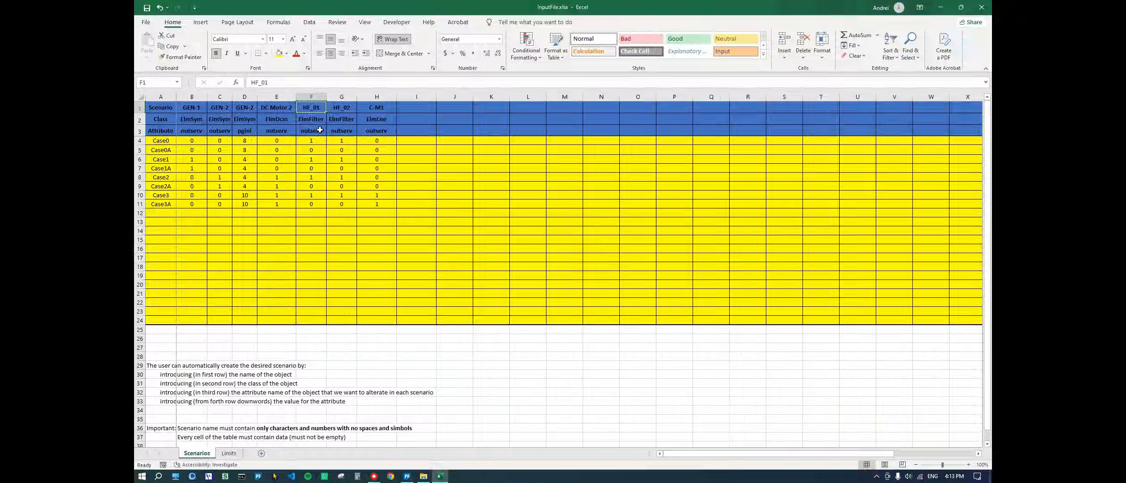
# Examine the Case3 row and the unused columns beyond C-M1, including GEN-1's values for Case0 and Case0A
pyautogui.click(139, 195)
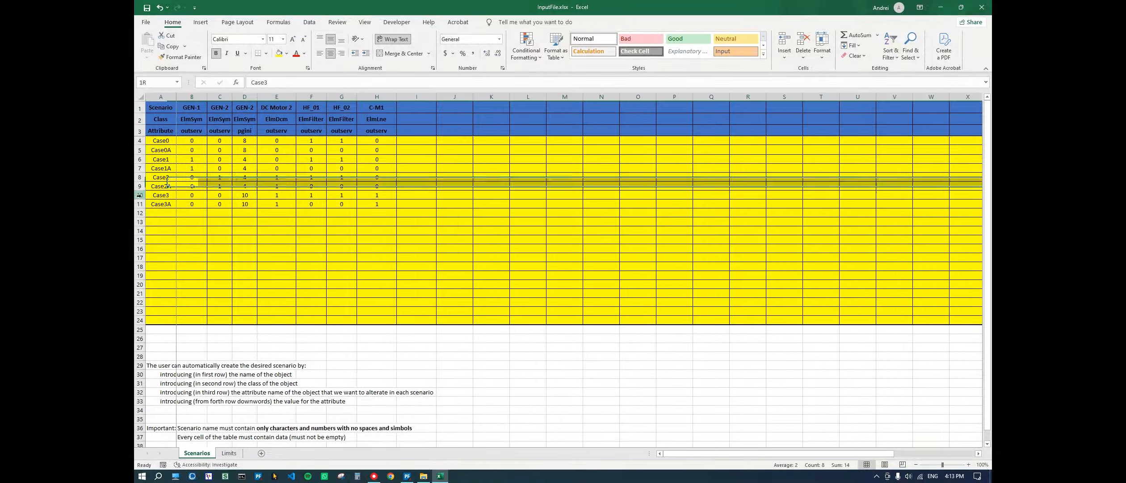
pyautogui.click(312, 195)
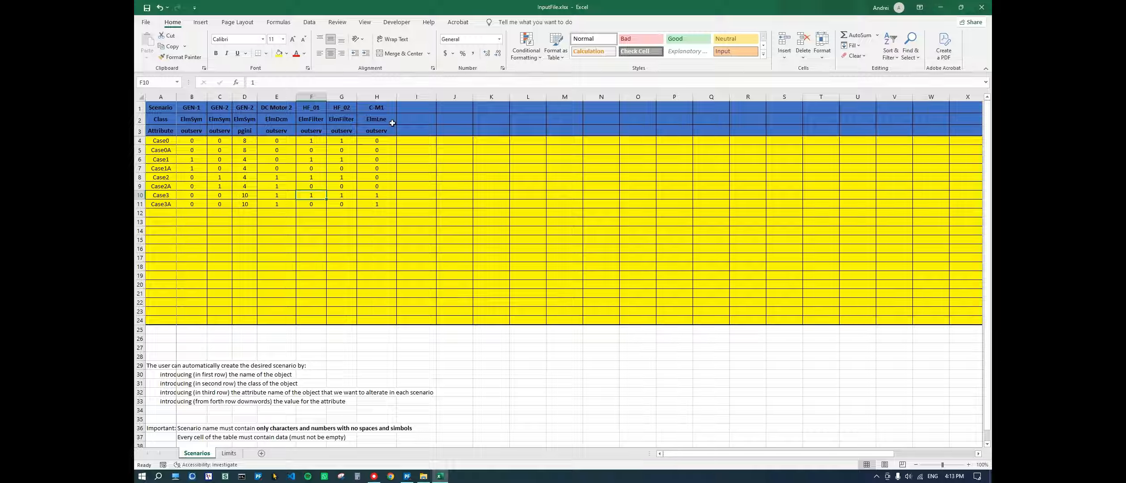
pyautogui.click(414, 95)
pyautogui.click(455, 97)
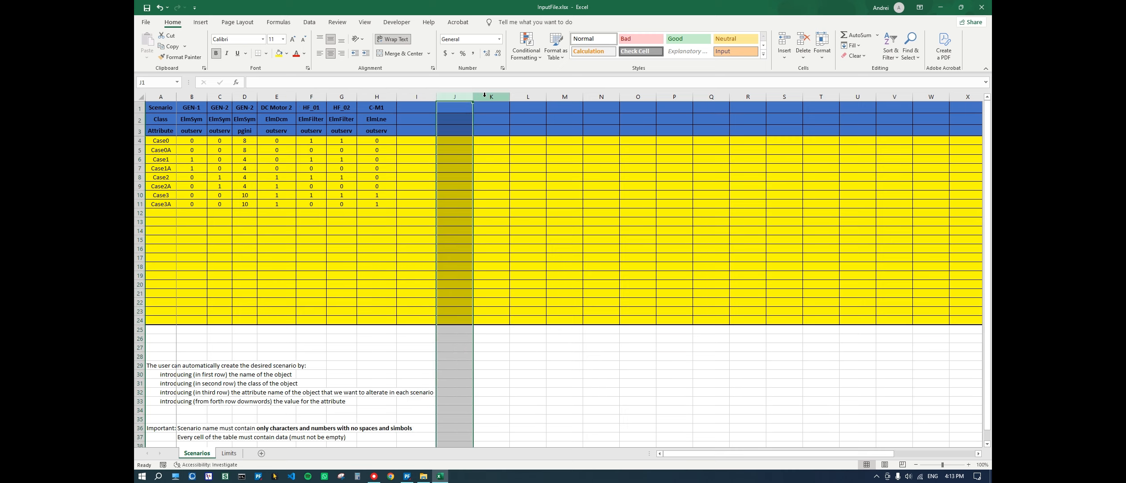
pyautogui.click(491, 97)
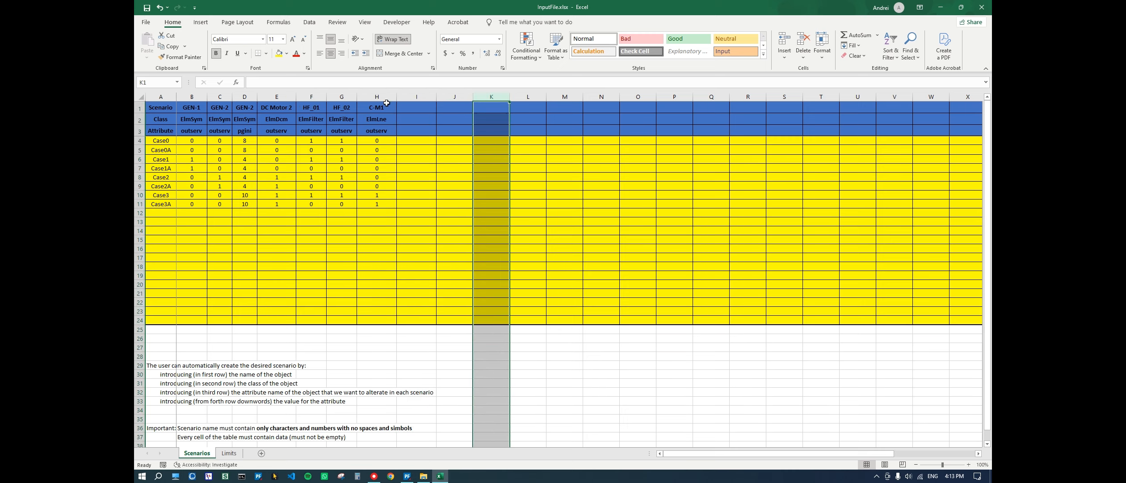
pyautogui.click(422, 141)
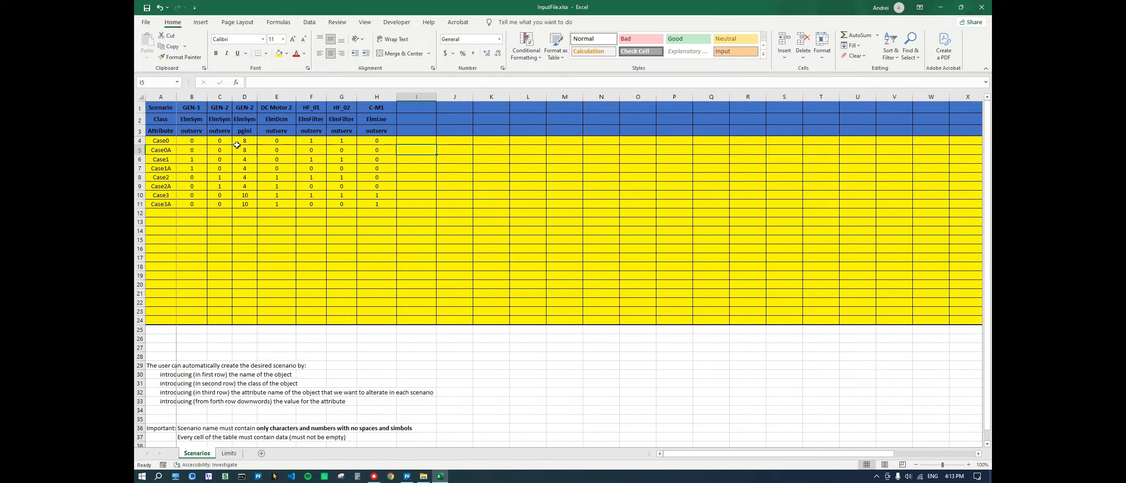
pyautogui.click(199, 142)
pyautogui.click(197, 149)
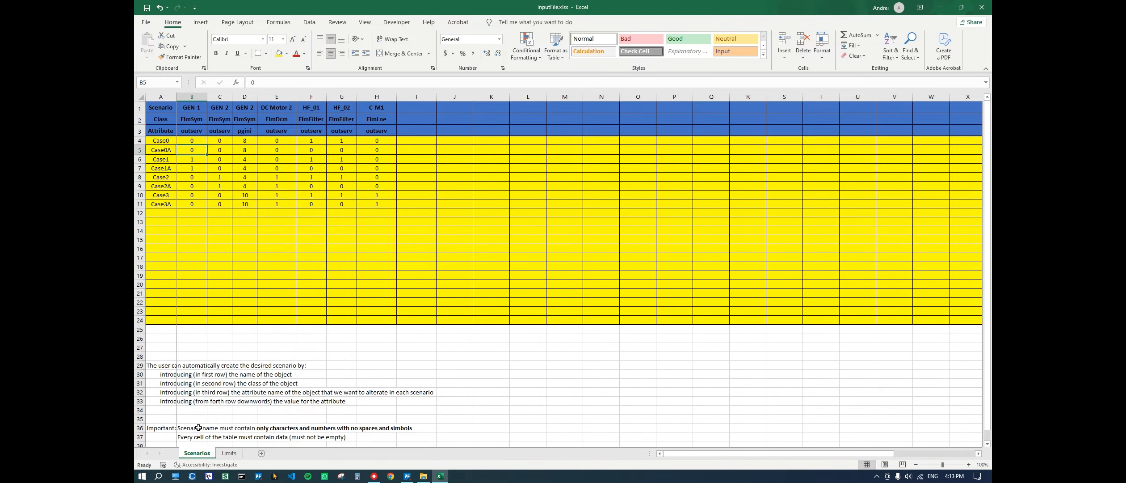
# Open the Limits sheet and examine the header row with the 6 and 38 columns
pyautogui.click(229, 453)
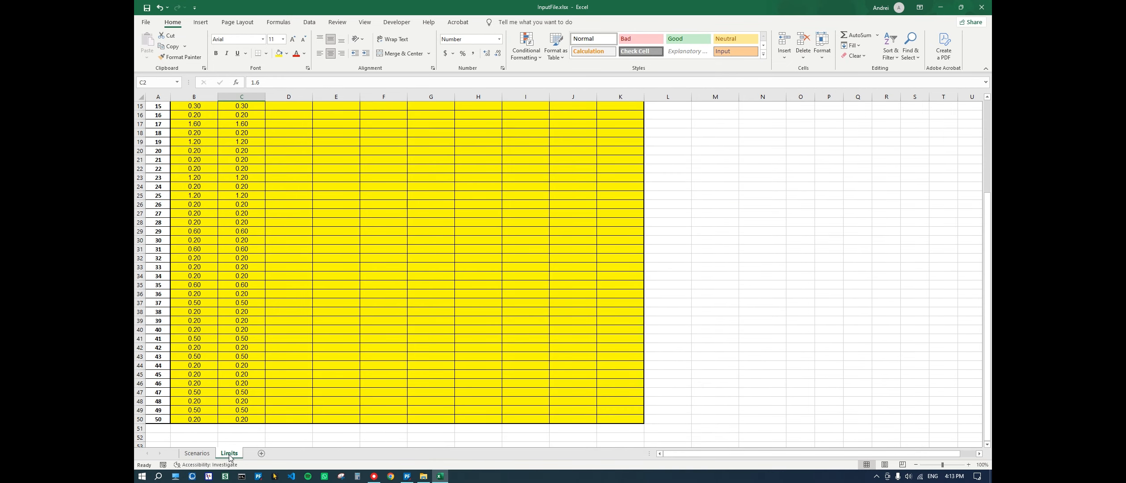
pyautogui.scroll(1, 299, 325)
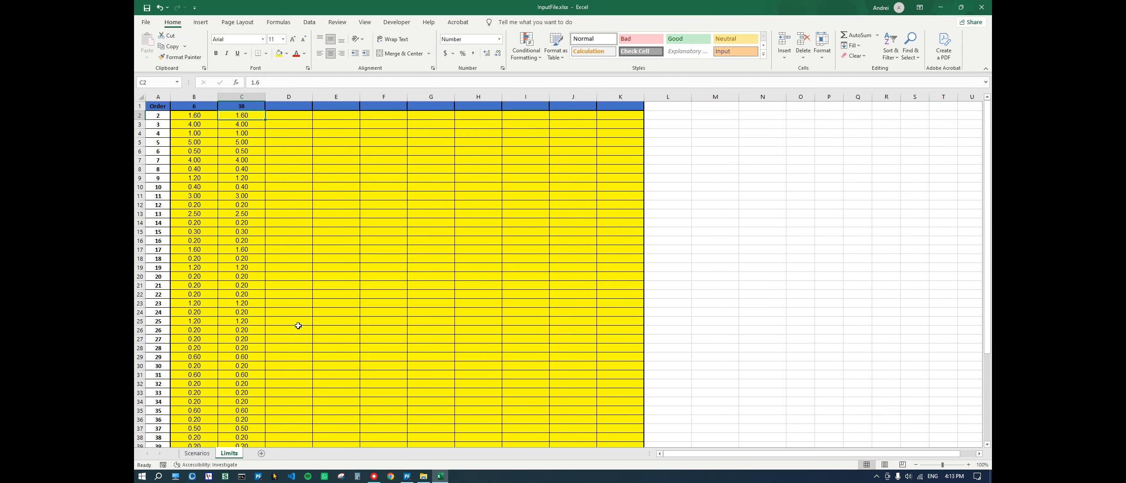
pyautogui.click(209, 107)
pyautogui.click(243, 107)
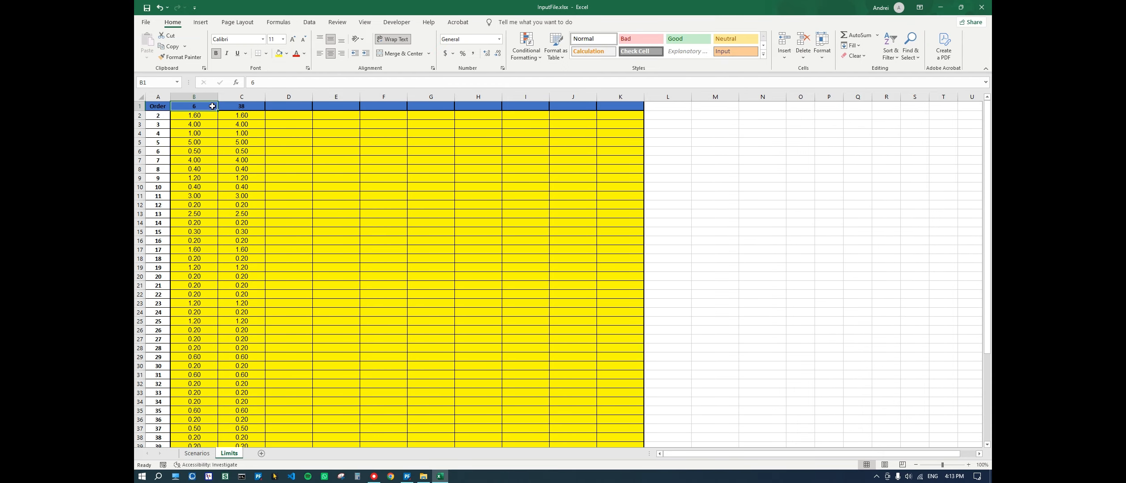
pyautogui.click(138, 106)
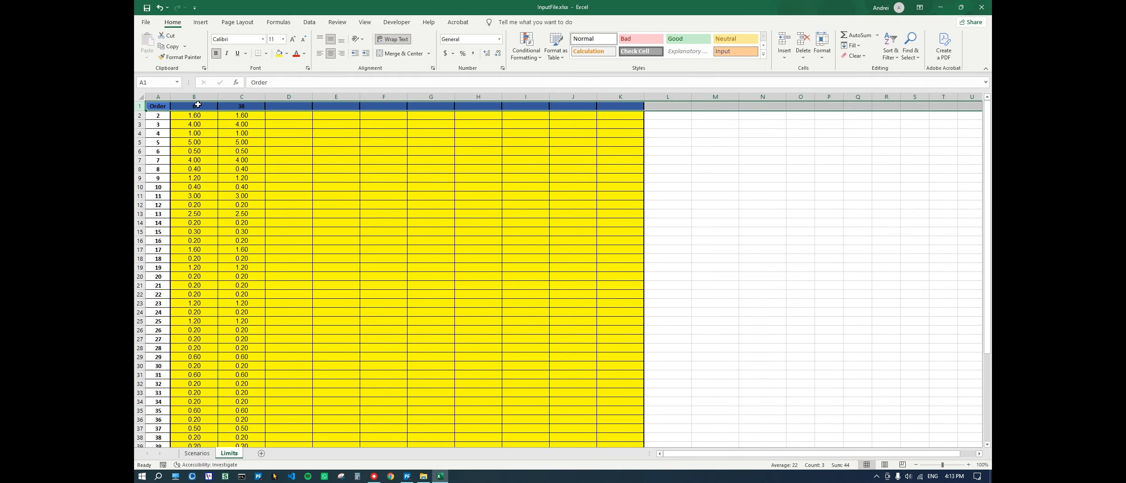
pyautogui.click(197, 105)
pyautogui.click(249, 106)
pyautogui.click(207, 105)
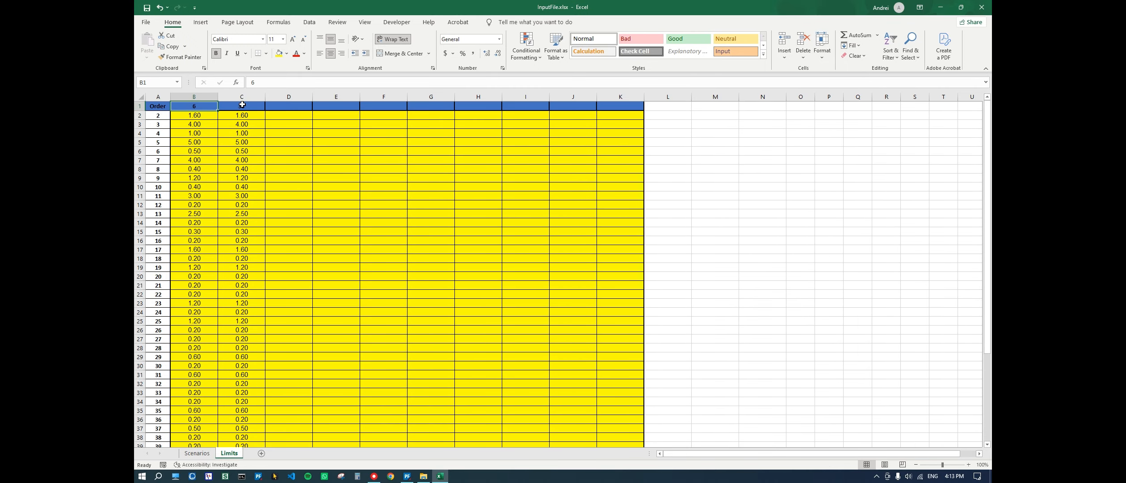
pyautogui.click(242, 104)
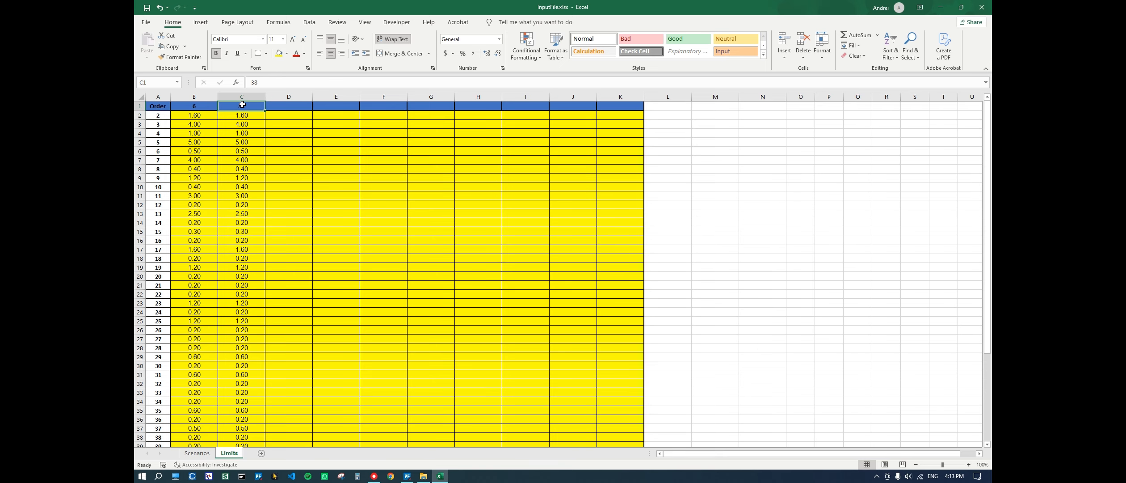
# Review the limit values in the 6 and 38 columns for harmonic orders 2 through 50
pyautogui.click(199, 116)
pyautogui.click(198, 124)
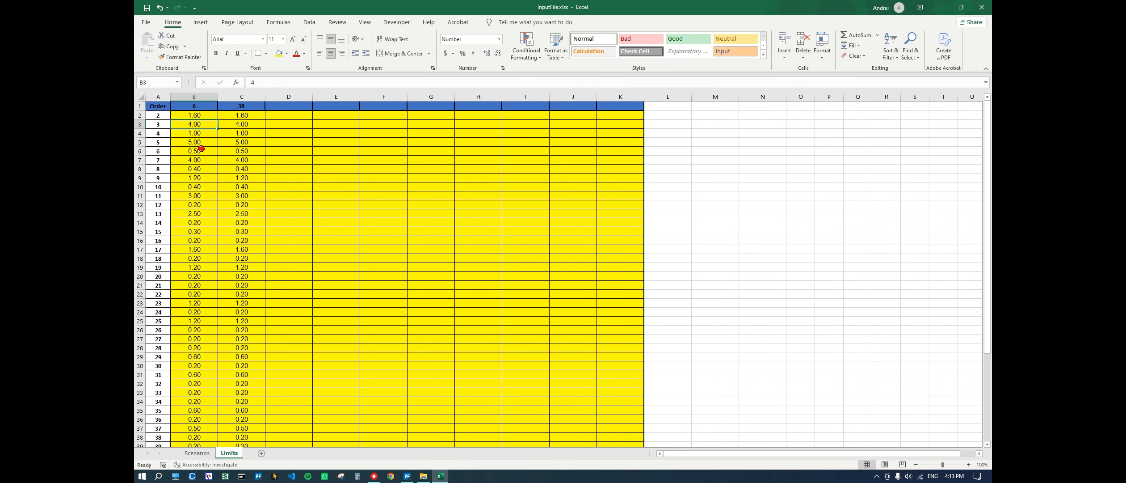
pyautogui.click(201, 150)
pyautogui.click(203, 186)
pyautogui.click(244, 115)
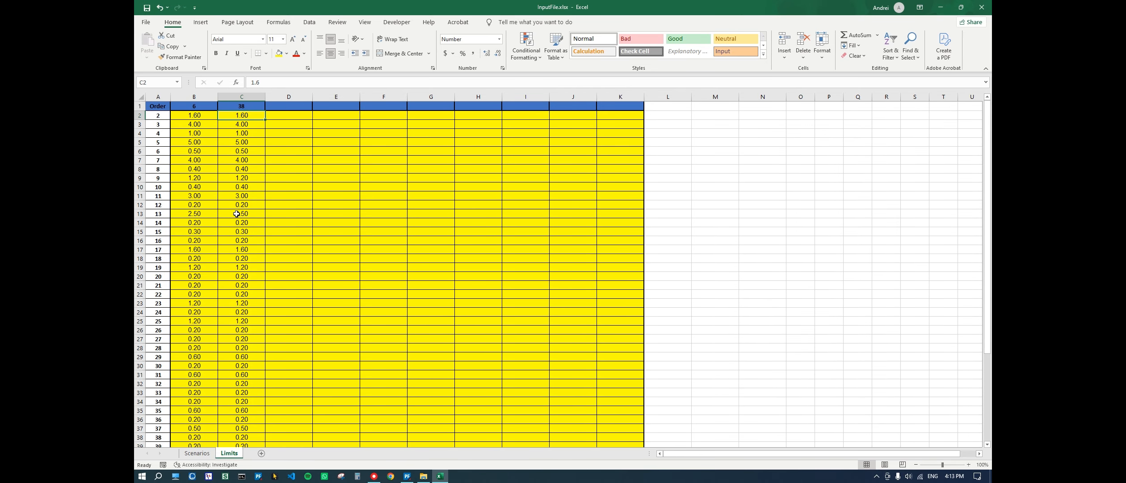
pyautogui.scroll(-5, 226, 210)
pyautogui.scroll(5, 206, 202)
pyautogui.scroll(-5, 206, 202)
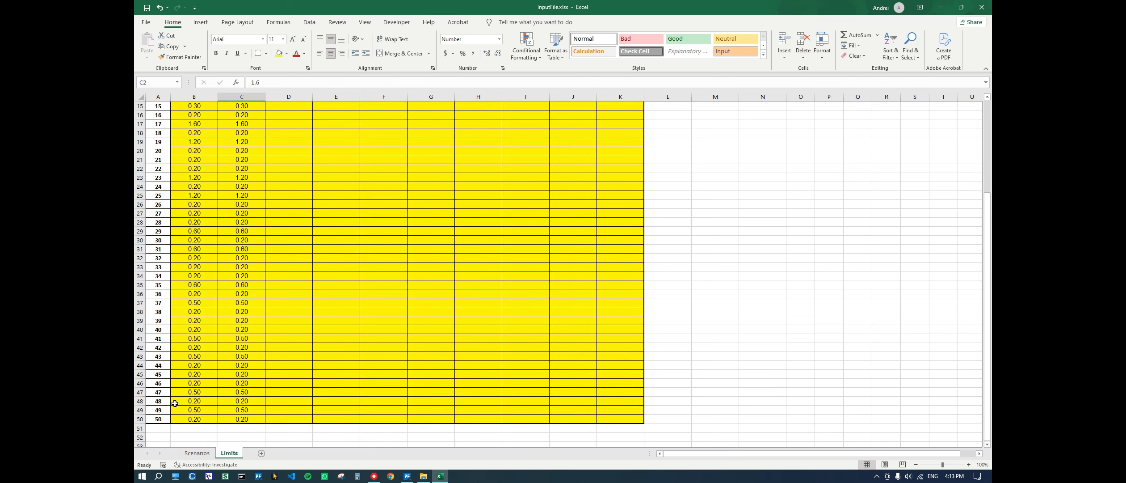
# Return to the Scenarios sheet, then save and close InputFile.xlsx
pyautogui.click(202, 456)
pyautogui.click(147, 8)
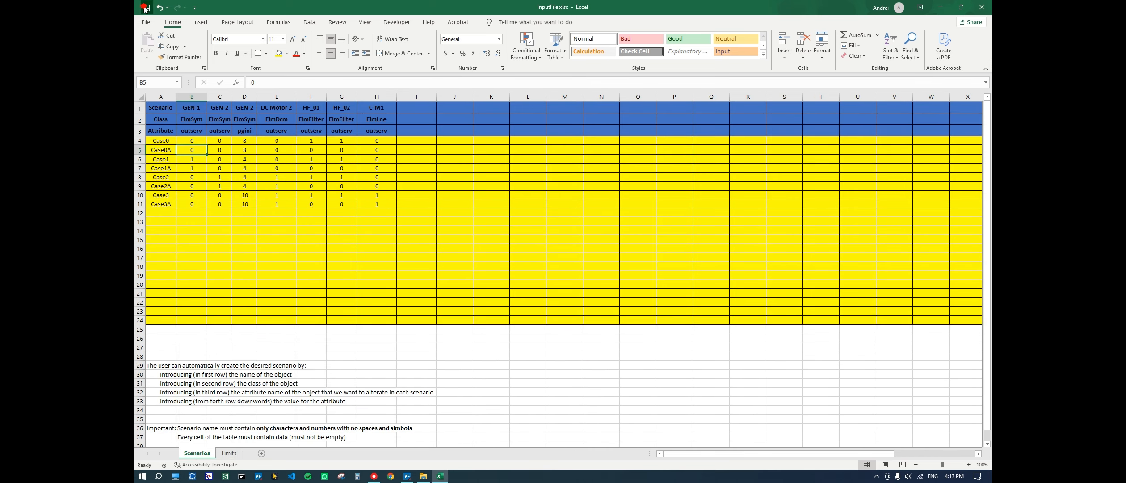
pyautogui.moveTo(341, 7); pyautogui.dragTo(1113, 2)
# In PowerFactory, open the PQA&Rv2.3 command stored in the 04a Harmonics without Filters study case
pyautogui.click(789, 21)
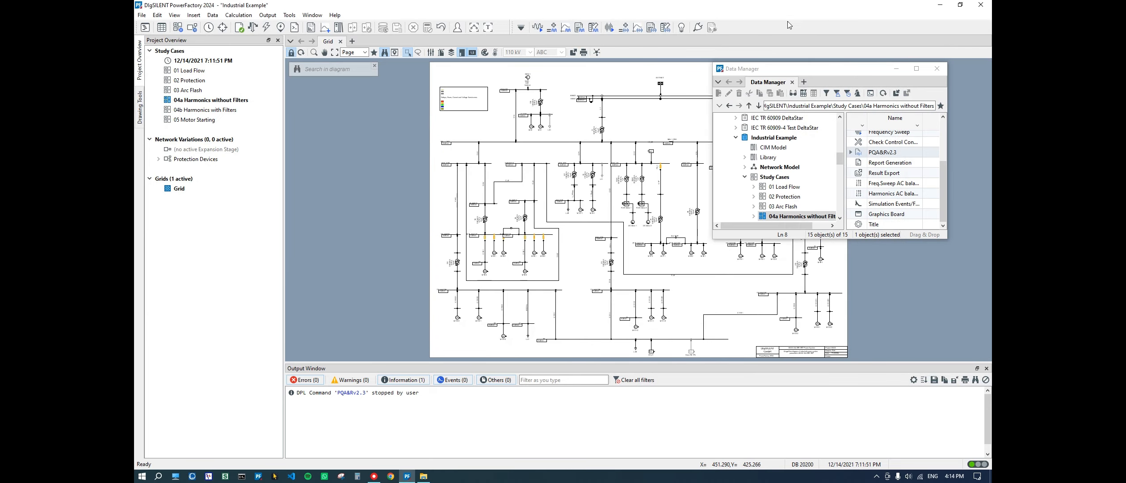
pyautogui.moveTo(791, 72); pyautogui.dragTo(531, 74)
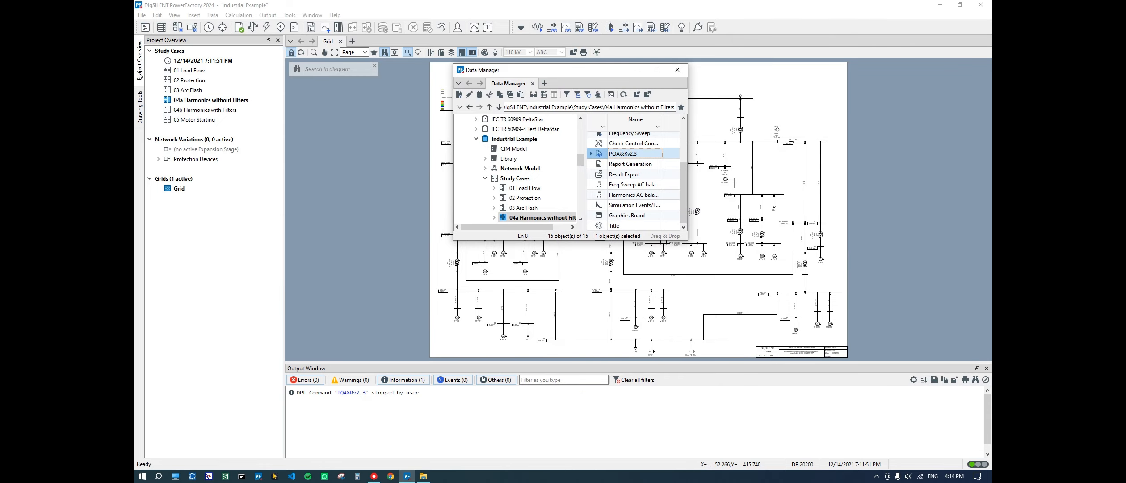
pyautogui.doubleClick(594, 156)
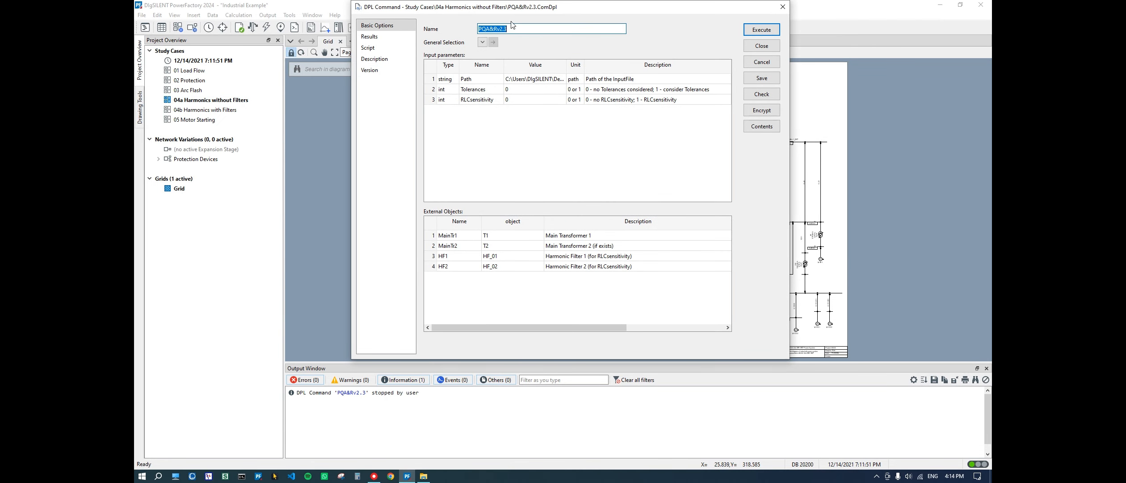
pyautogui.moveTo(482, 8); pyautogui.dragTo(481, 26)
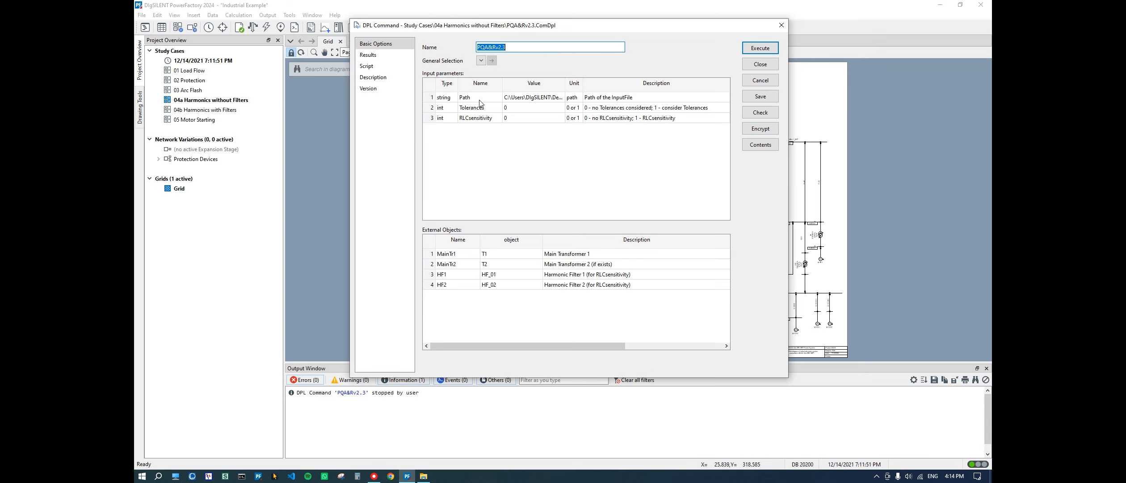
# Compare the script's Path input parameter with the Power Quality and Report folder that holds InputFile.xlsx
pyautogui.click(529, 100)
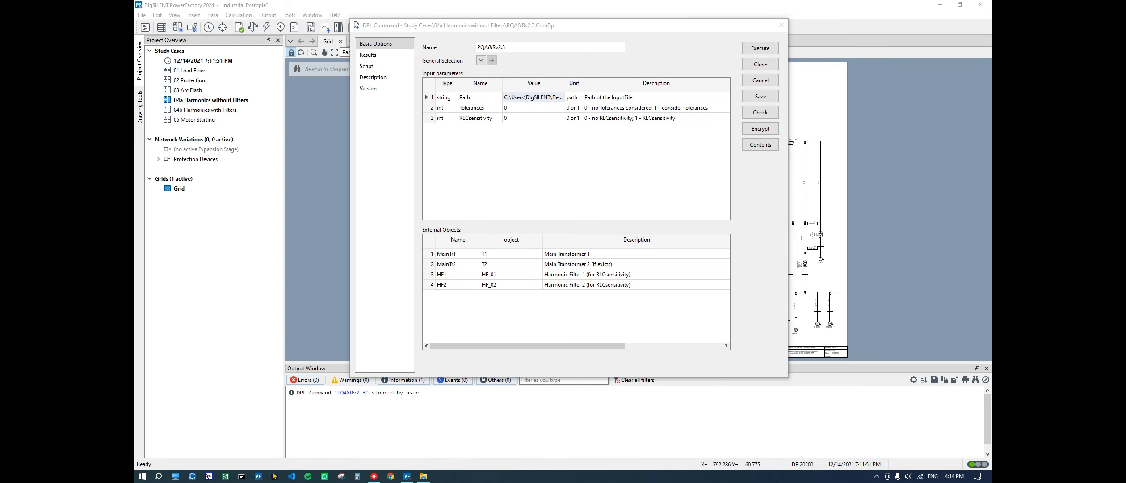
pyautogui.click(423, 476)
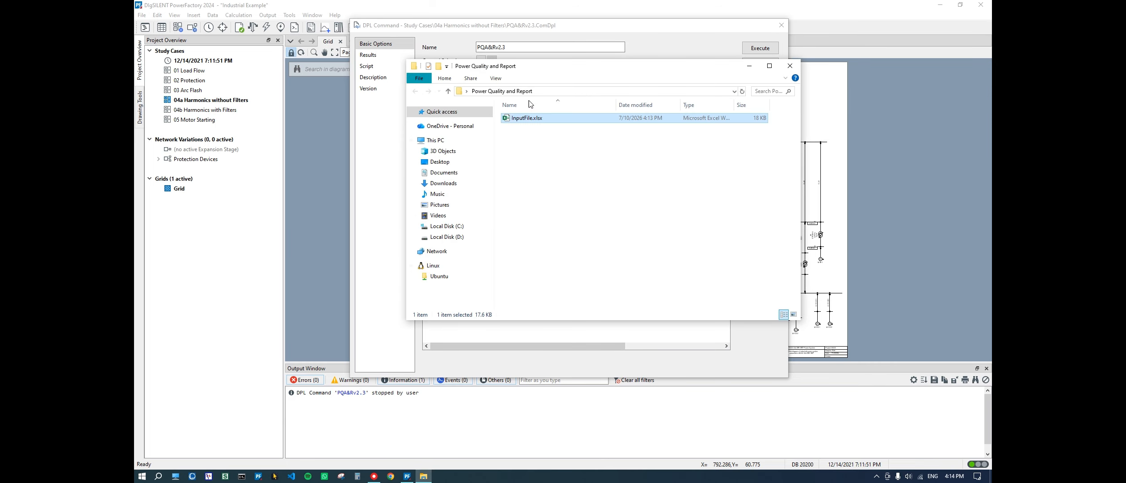
pyautogui.click(517, 30)
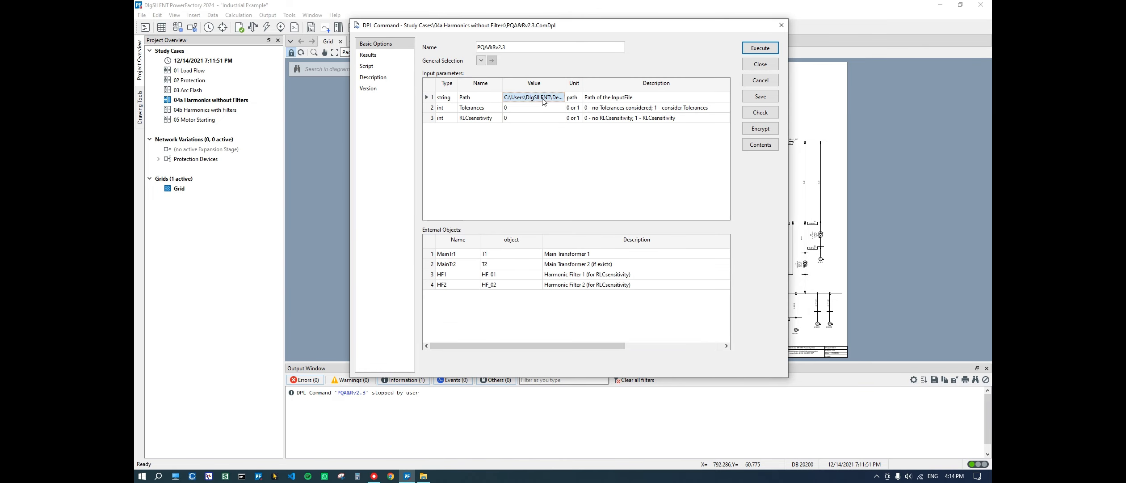
# Examine the Tolerances and RLCsensitivity input parameters and their values
pyautogui.click(431, 107)
pyautogui.click(475, 109)
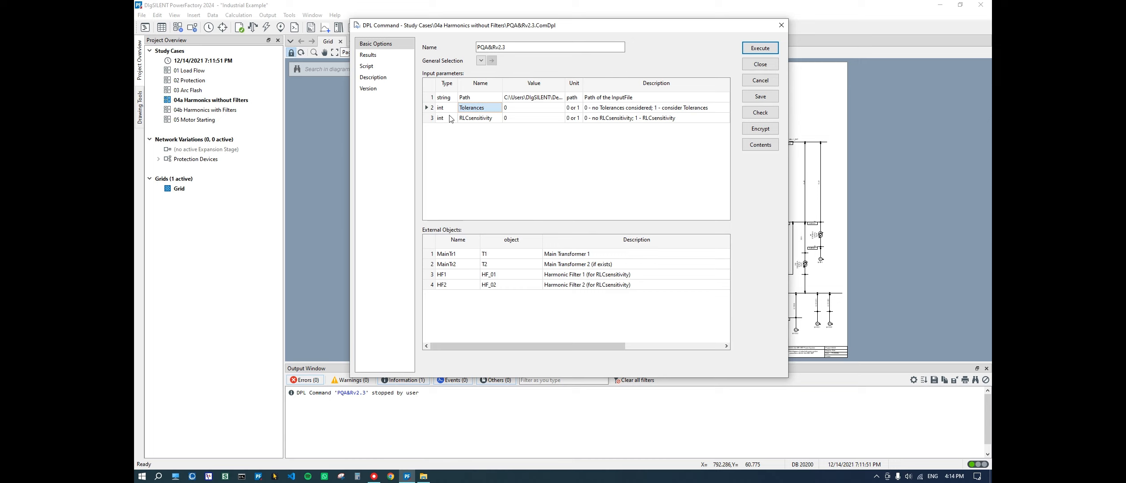
pyautogui.click(481, 119)
pyautogui.click(511, 109)
pyautogui.click(513, 121)
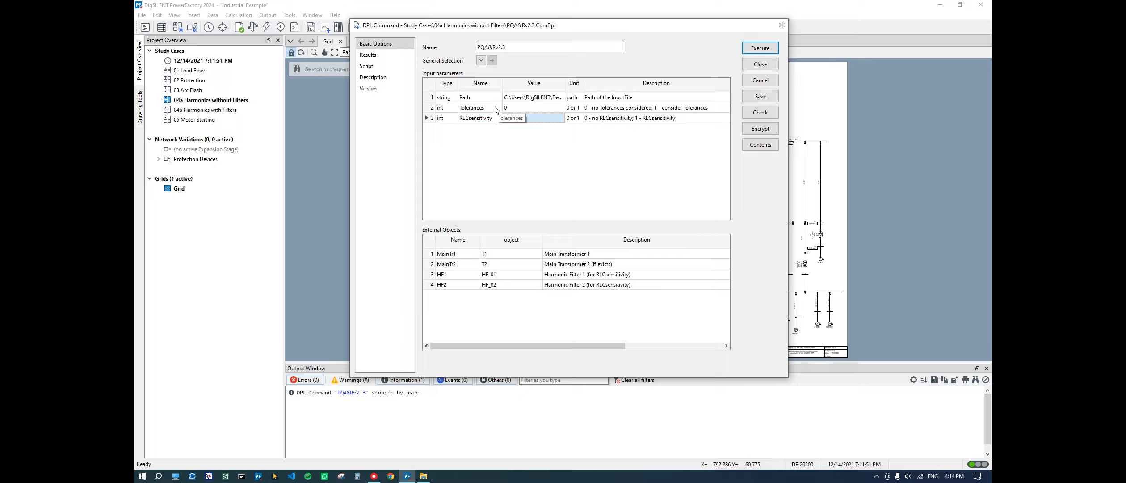
pyautogui.click(516, 108)
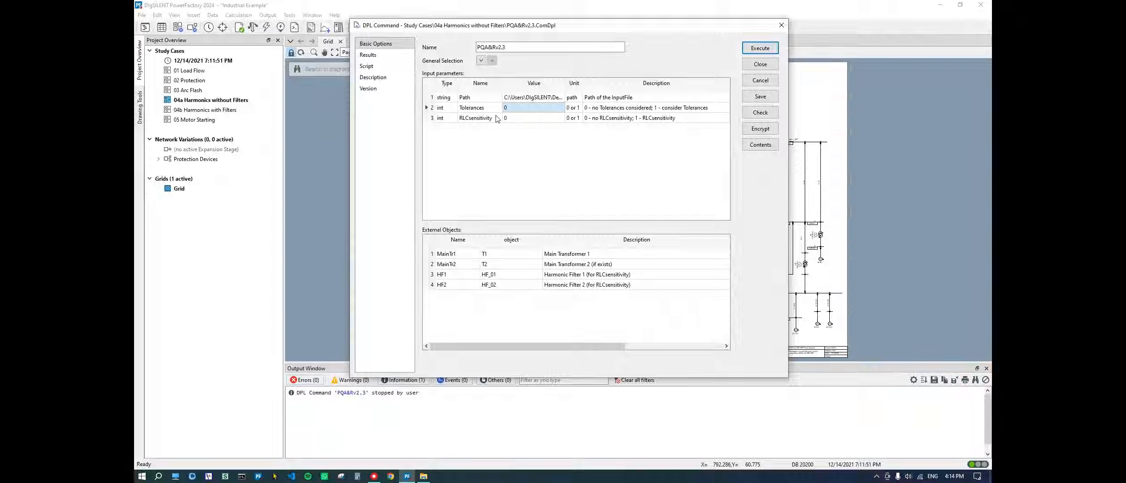
pyautogui.click(472, 119)
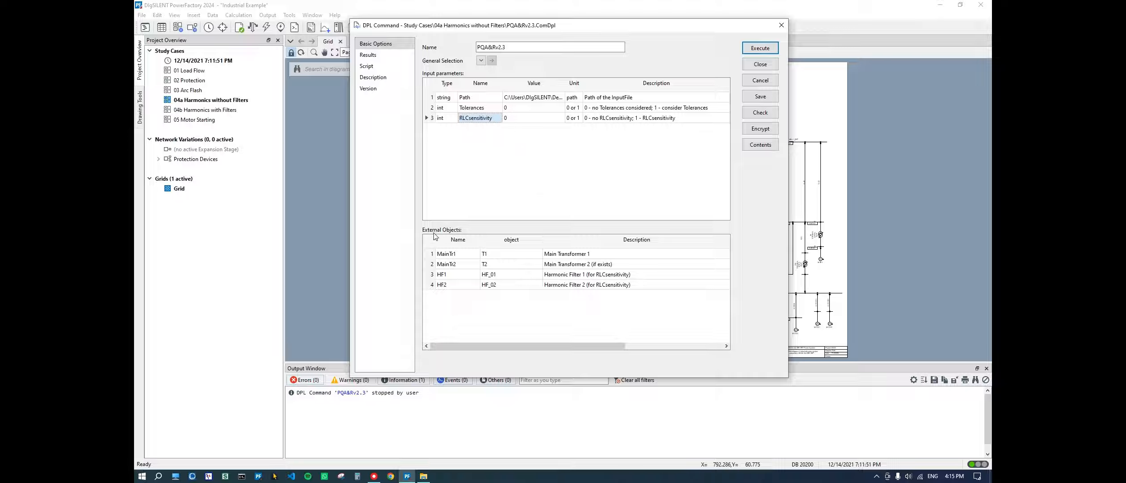
# Check the external objects MainTr1 and MainTr2 and the transformers assigned to them
pyautogui.click(496, 257)
pyautogui.click(498, 264)
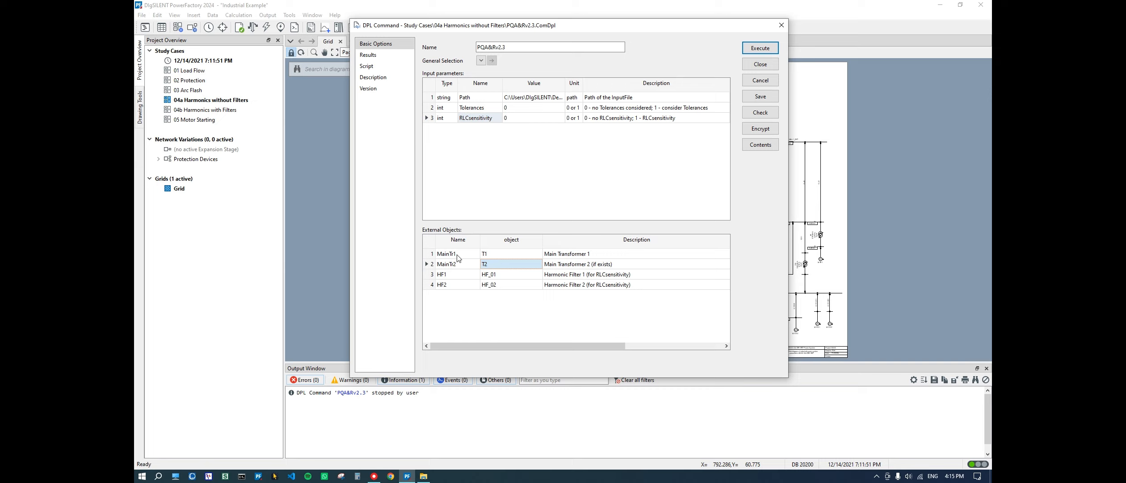
pyautogui.click(461, 256)
pyautogui.click(463, 268)
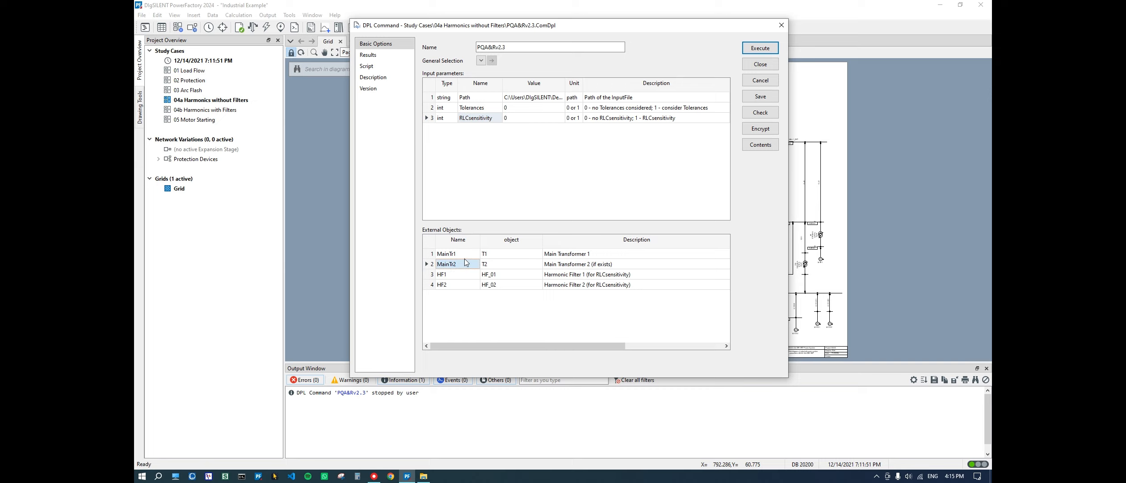
pyautogui.click(464, 255)
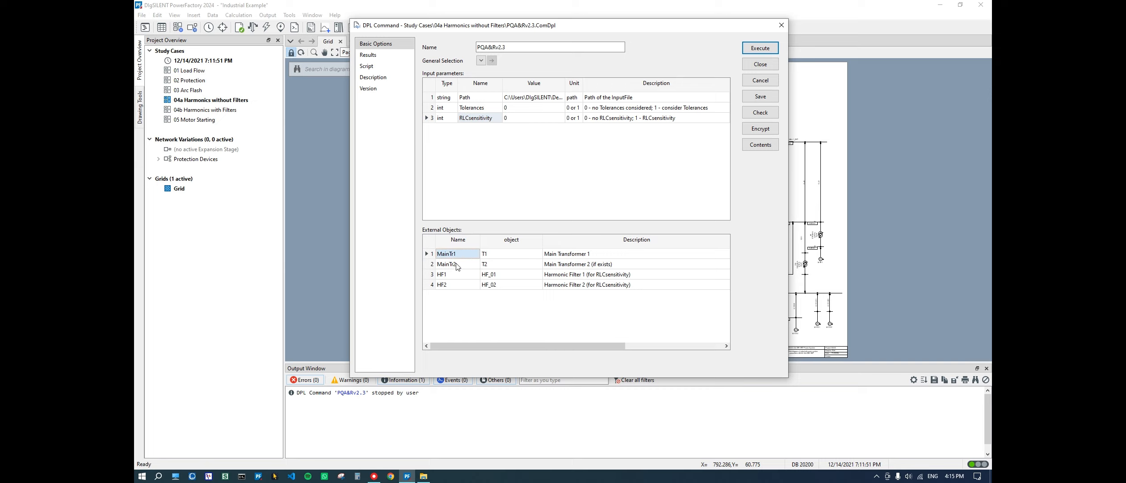
pyautogui.keyDown('shift'); pyautogui.click(446, 264); pyautogui.keyUp('shift')
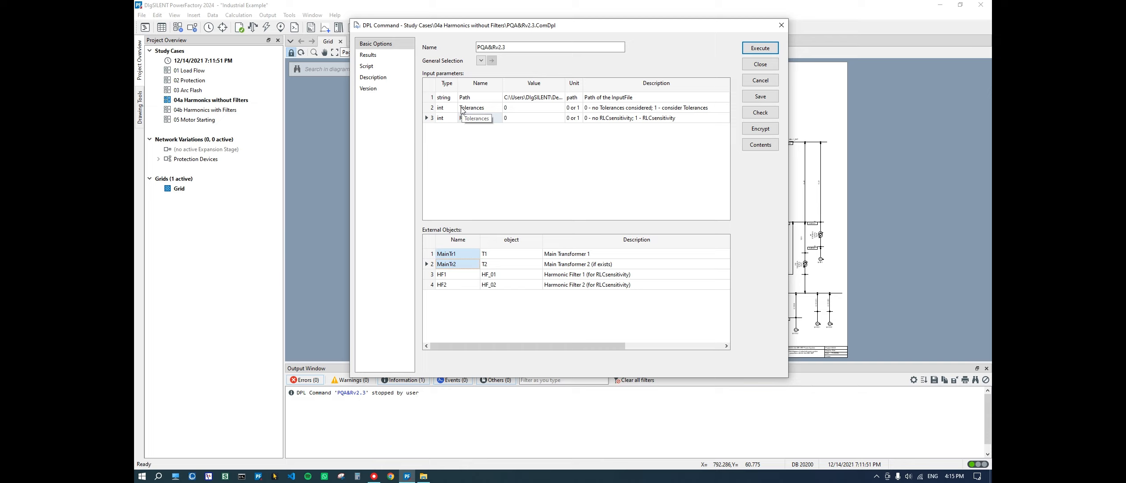
# Check the Tolerances value and the harmonic filters assigned to the external objects HF1 and HF2
pyautogui.click(518, 107)
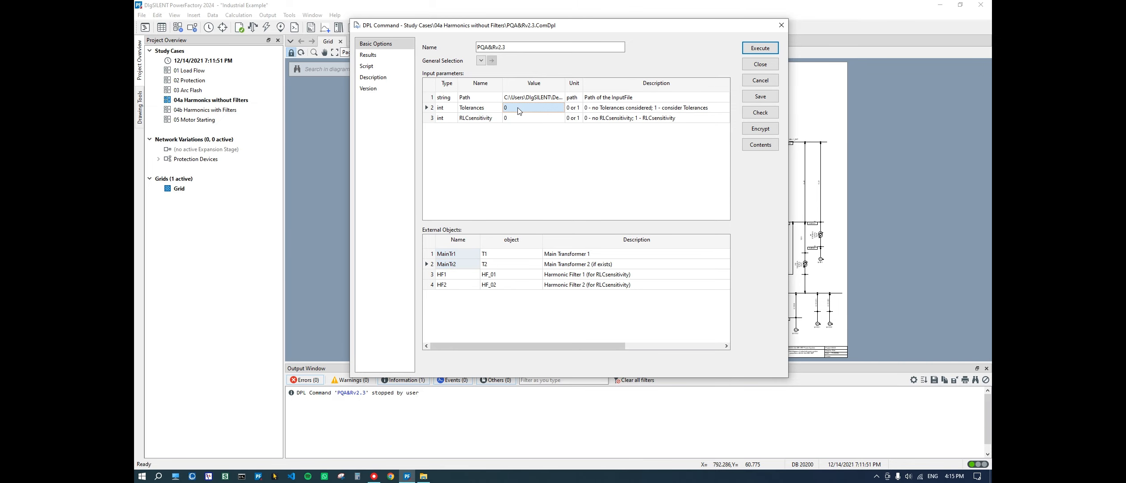
pyautogui.click(448, 275)
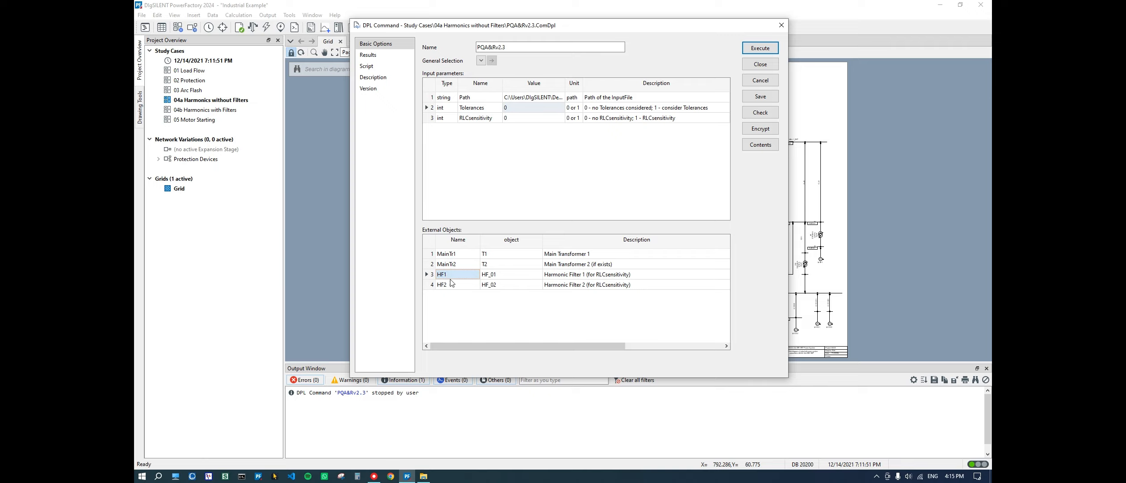
pyautogui.click(450, 288)
pyautogui.click(496, 274)
pyautogui.click(498, 282)
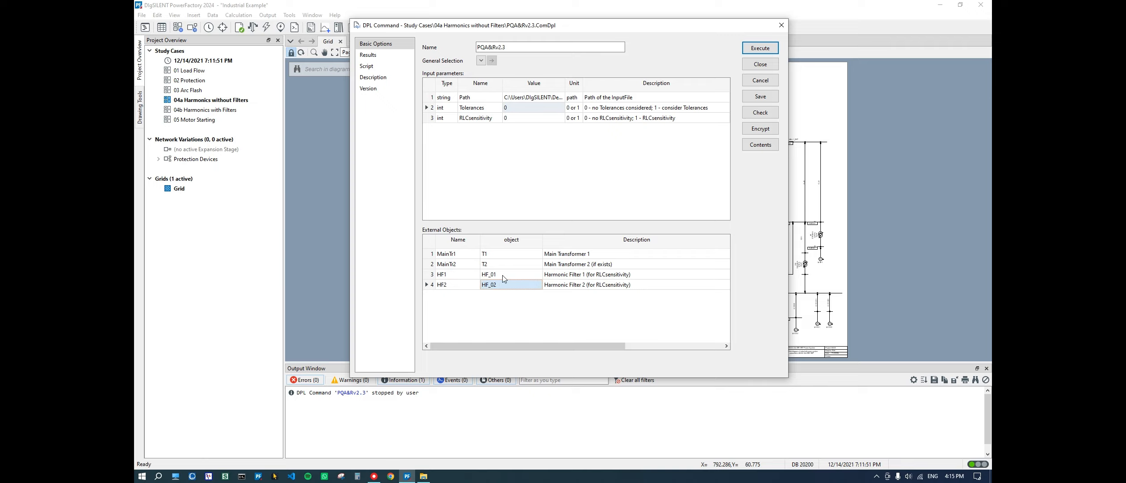
pyautogui.click(503, 276)
pyautogui.click(502, 283)
pyautogui.moveTo(637, 31); pyautogui.dragTo(708, 81)
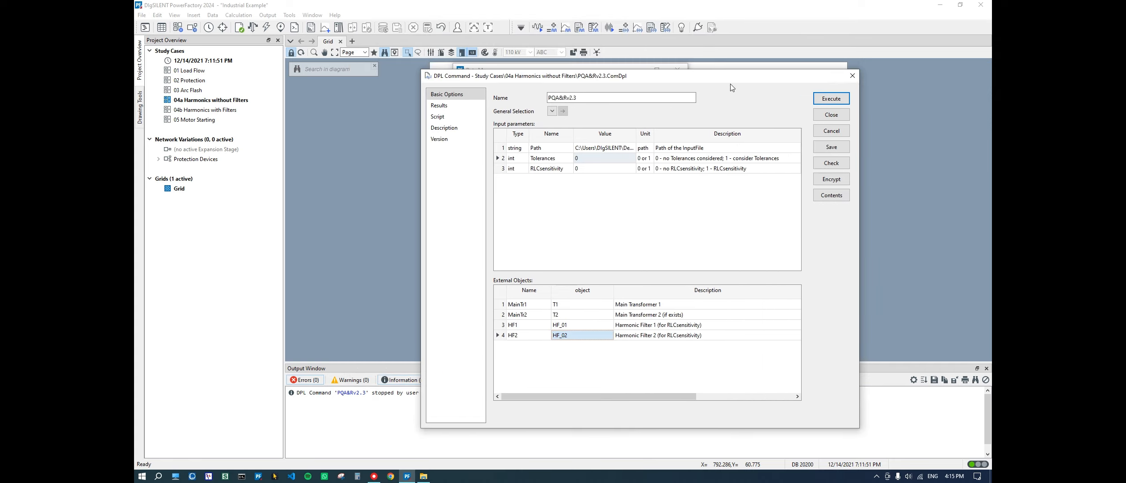
# Run the PQA&Rv2.3 script with assessment type 0 to replace all operation scenarios with those defined in InputFile.xlsx
pyautogui.click(830, 100)
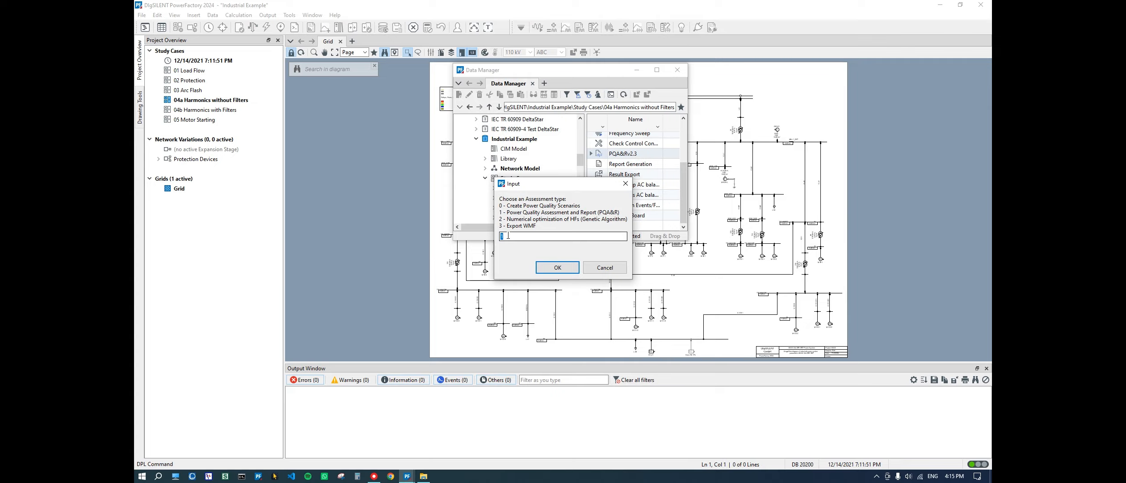
pyautogui.write('0')
pyautogui.click(544, 270)
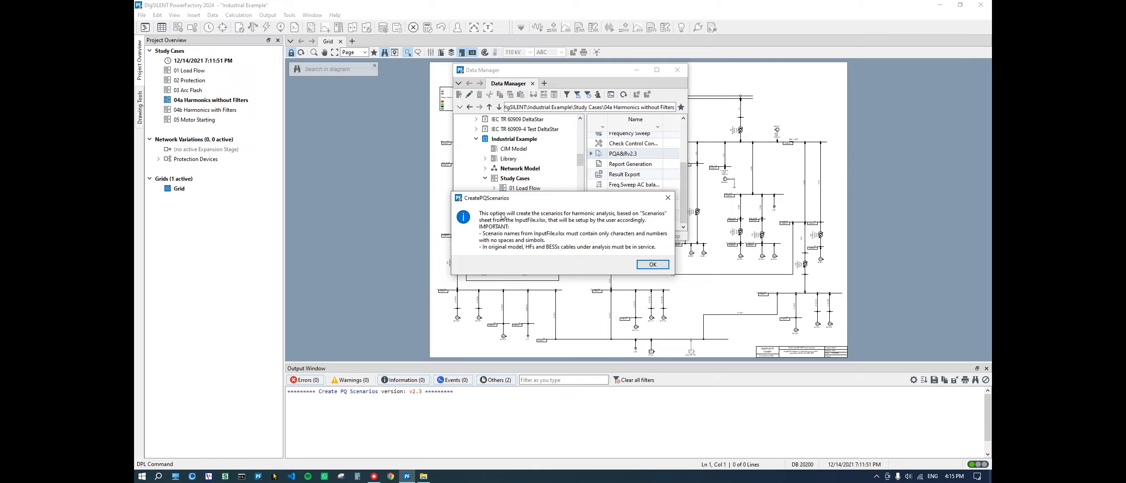
pyautogui.click(652, 264)
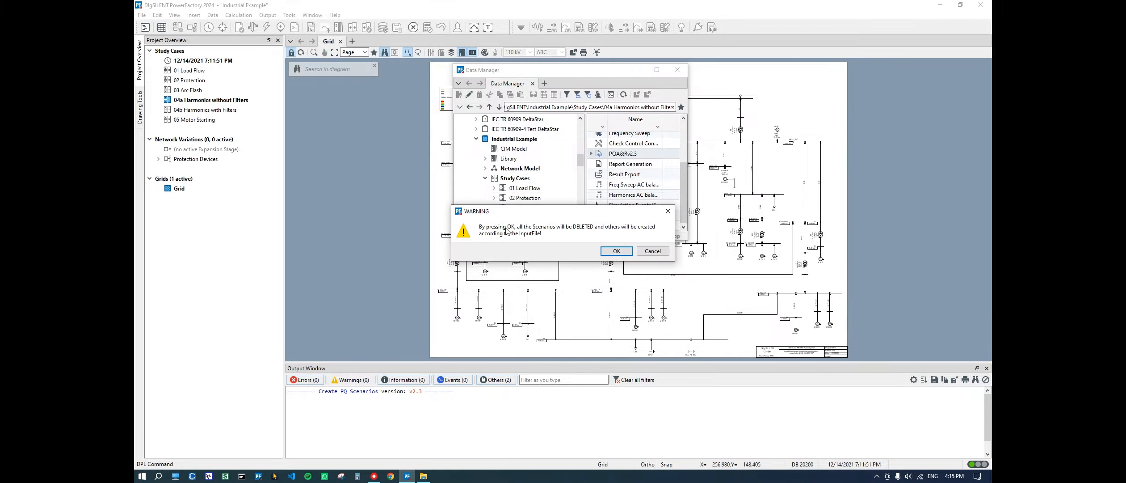
pyautogui.click(616, 251)
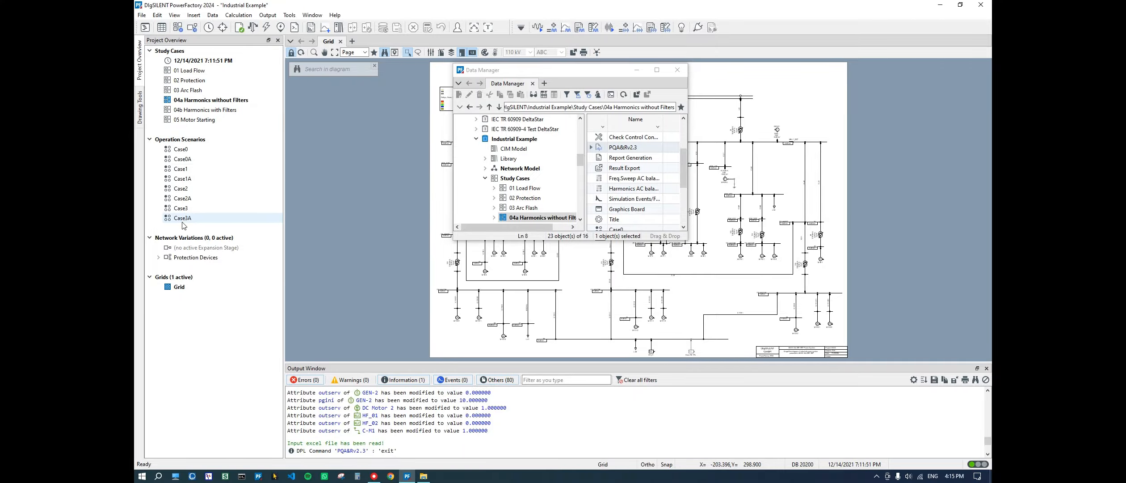
# Compare the attribute changes logged in the output window with the Case0 and Case0A values in InputFile.xlsx's Scenarios sheet
pyautogui.moveTo(375, 361); pyautogui.dragTo(379, 202)
pyautogui.scroll(10, 374, 295)
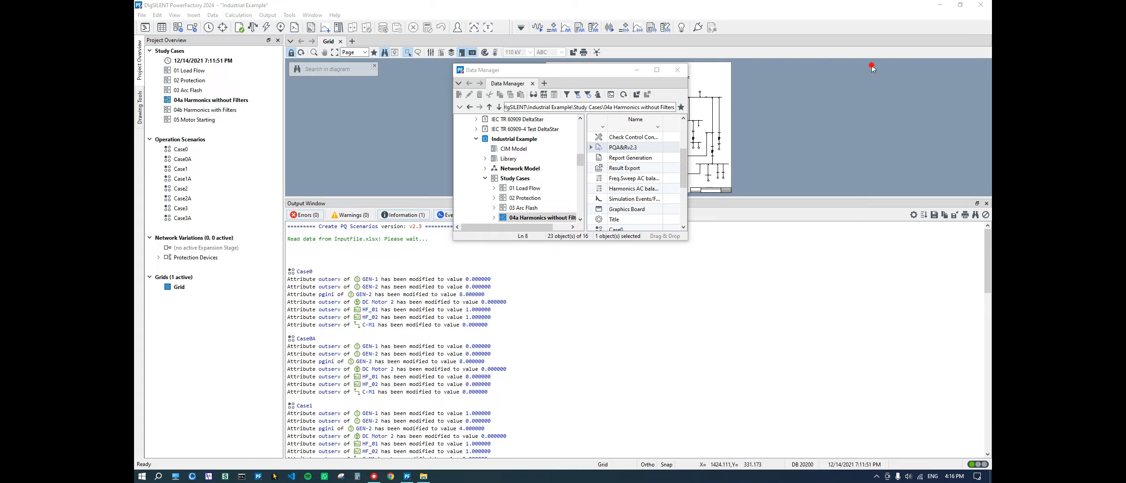
pyautogui.moveTo(870, 64); pyautogui.dragTo(583, 102)
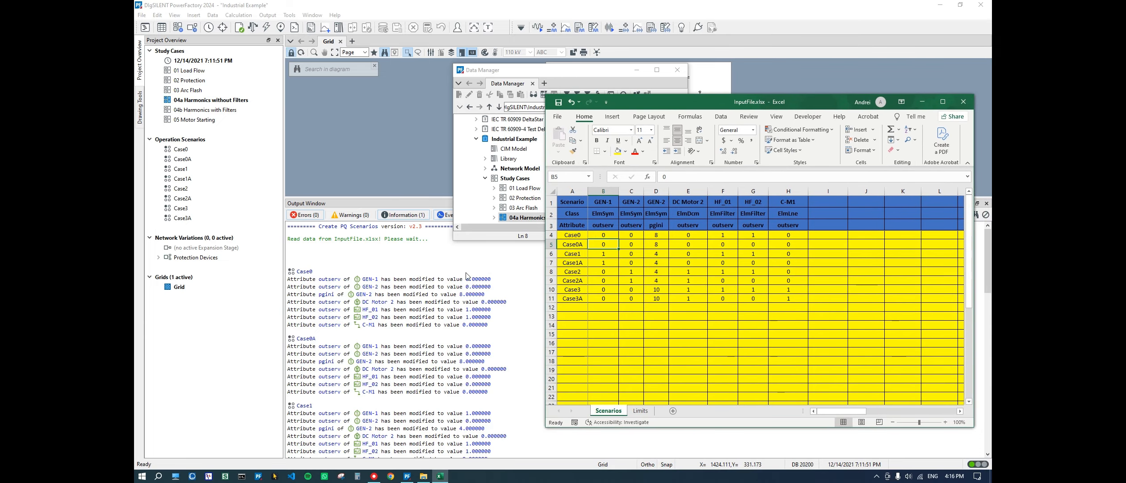
pyautogui.click(575, 236)
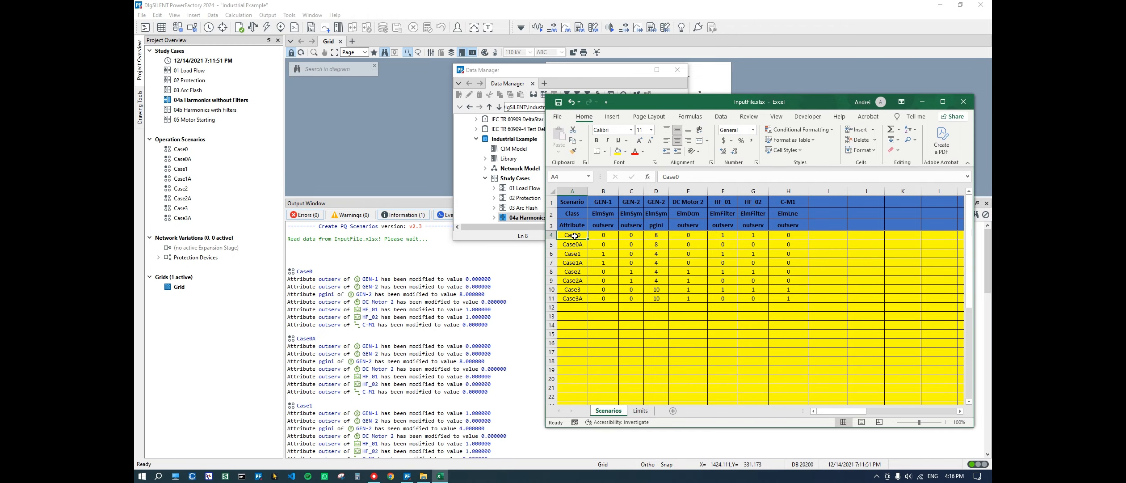
pyautogui.click(602, 232)
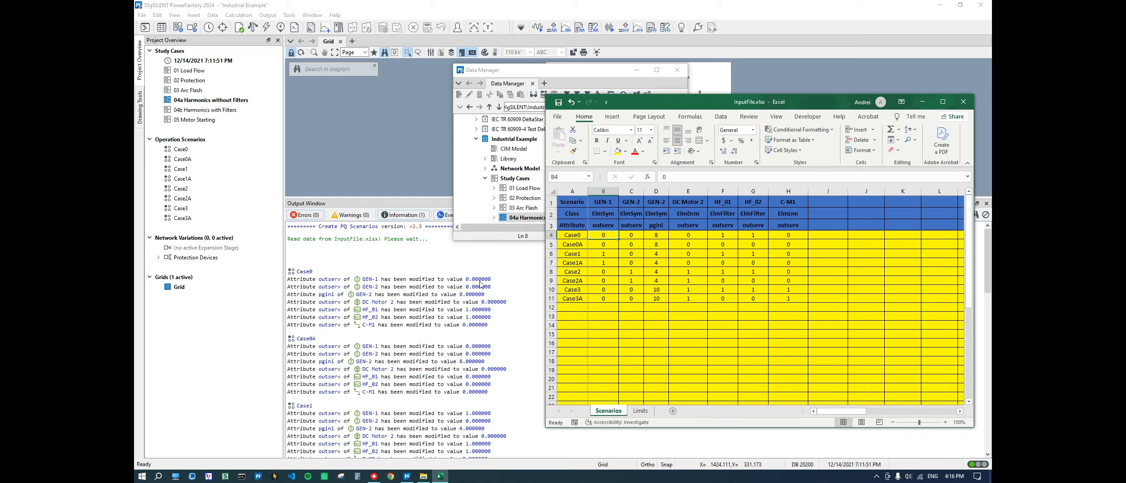
pyautogui.click(633, 244)
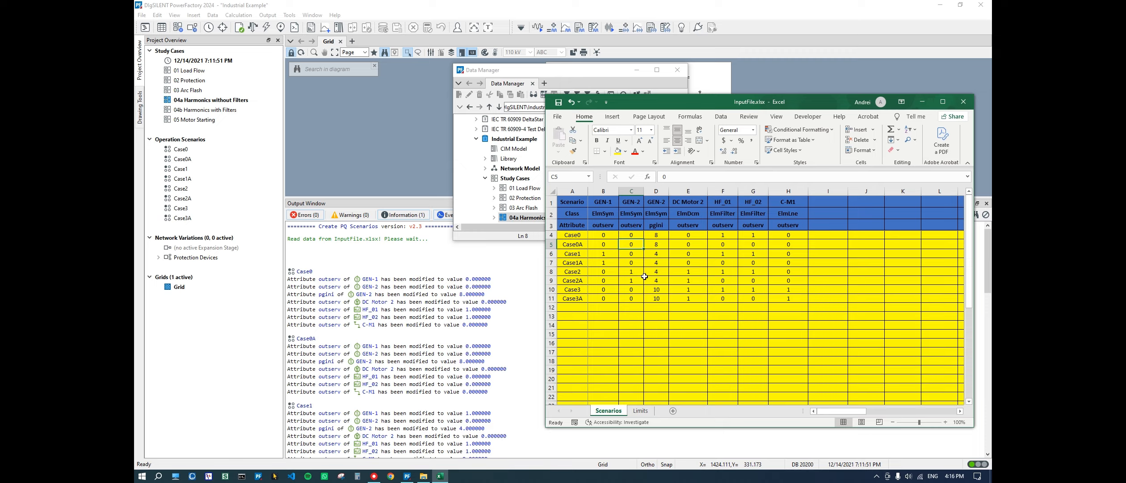
# Review the Case3 and Case3A rows in the Scenarios sheet and activate the Case3A operation scenario
pyautogui.click(551, 289)
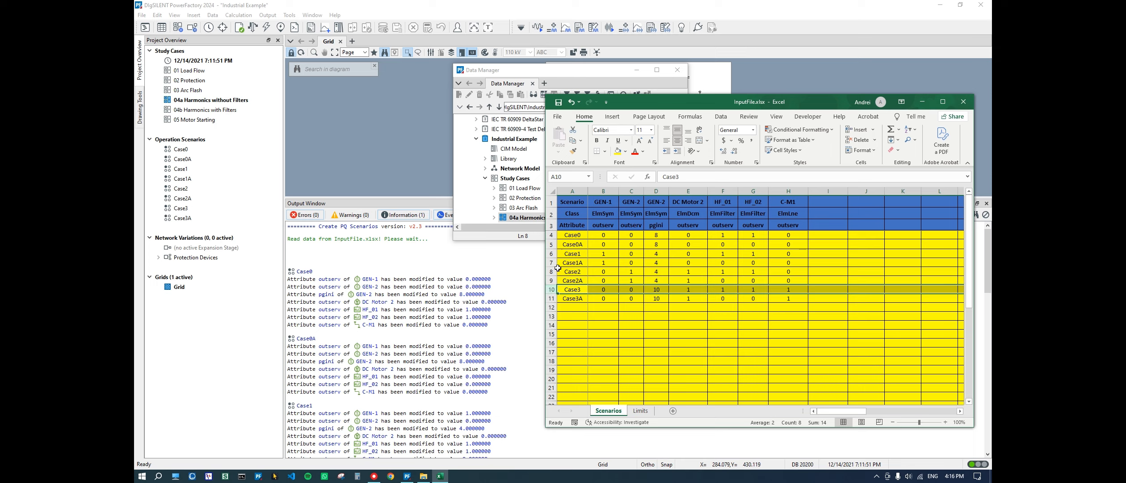
pyautogui.click(552, 298)
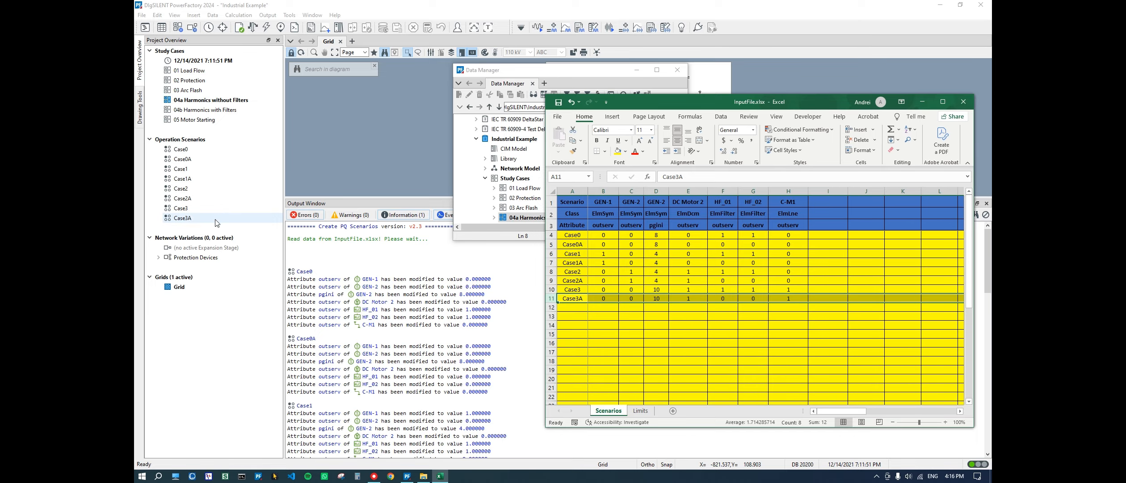
pyautogui.rightClick(184, 222)
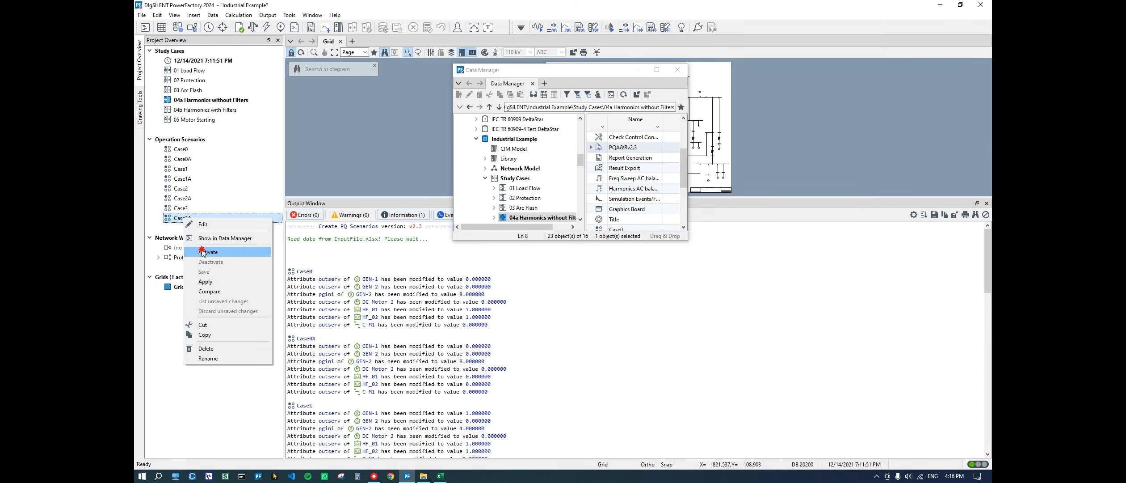
pyautogui.click(268, 218)
# Clear the view of the grid diagram and check generator GEN-1's Out of Service setting against the Case3A row
pyautogui.moveTo(491, 69); pyautogui.dragTo(664, 265)
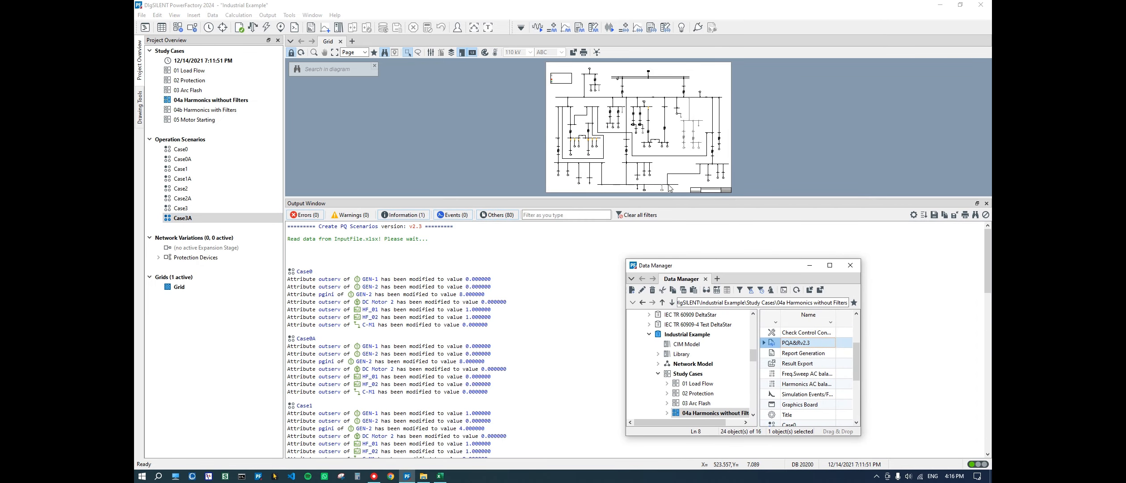
pyautogui.moveTo(622, 197); pyautogui.dragTo(624, 350)
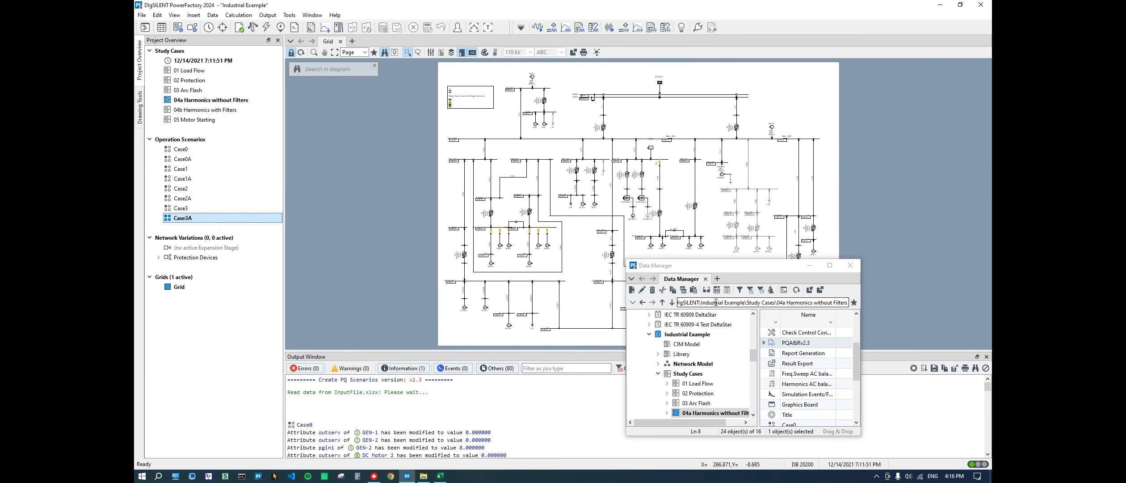
pyautogui.moveTo(714, 265); pyautogui.dragTo(833, 298)
pyautogui.hotkey('alt', 'Tab')
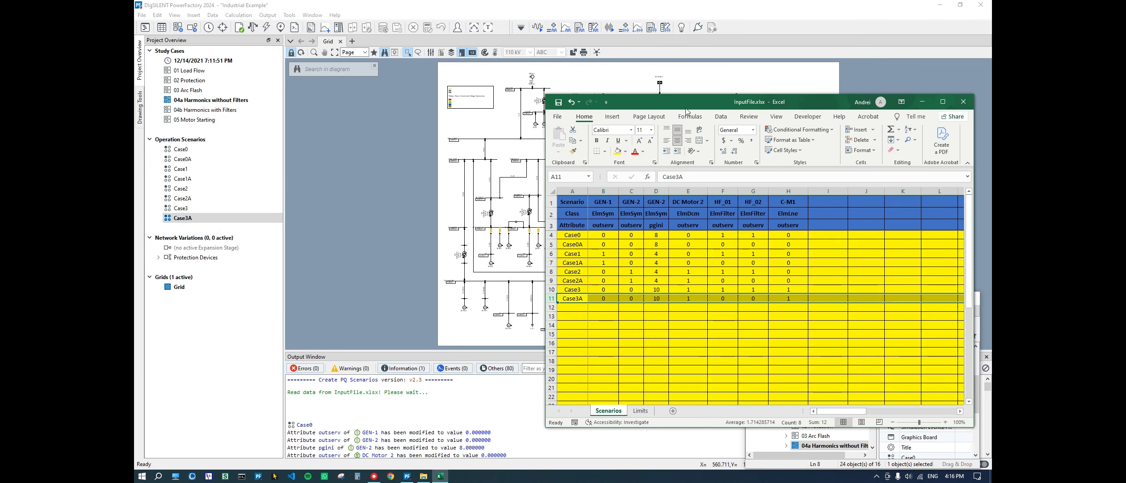
pyautogui.moveTo(675, 98); pyautogui.dragTo(810, 59)
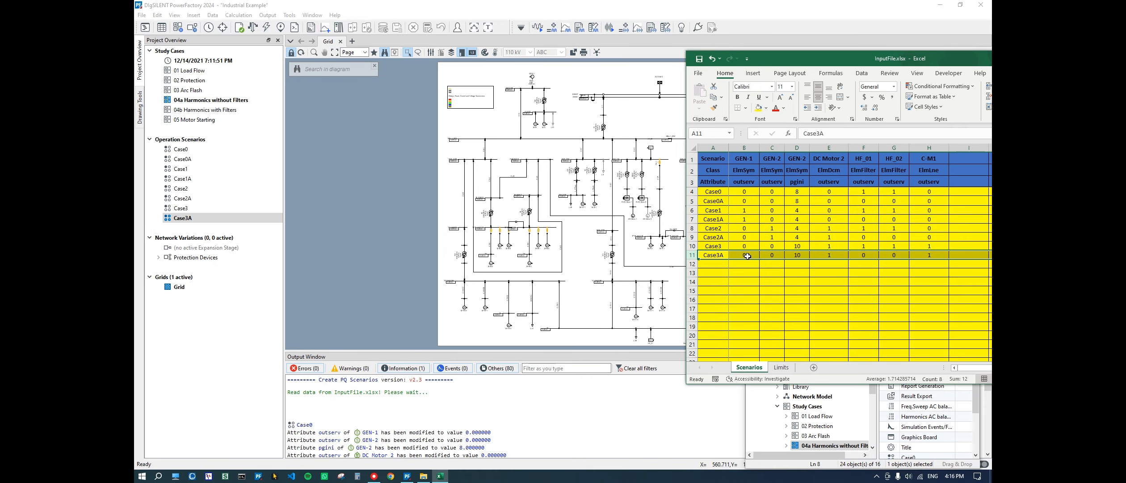
pyautogui.doubleClick(532, 78)
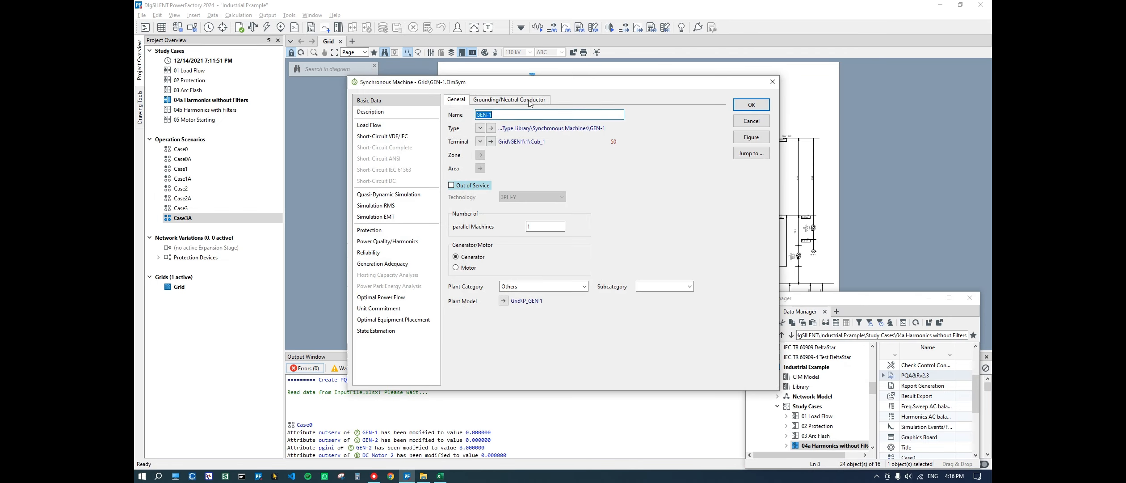
pyautogui.click(772, 82)
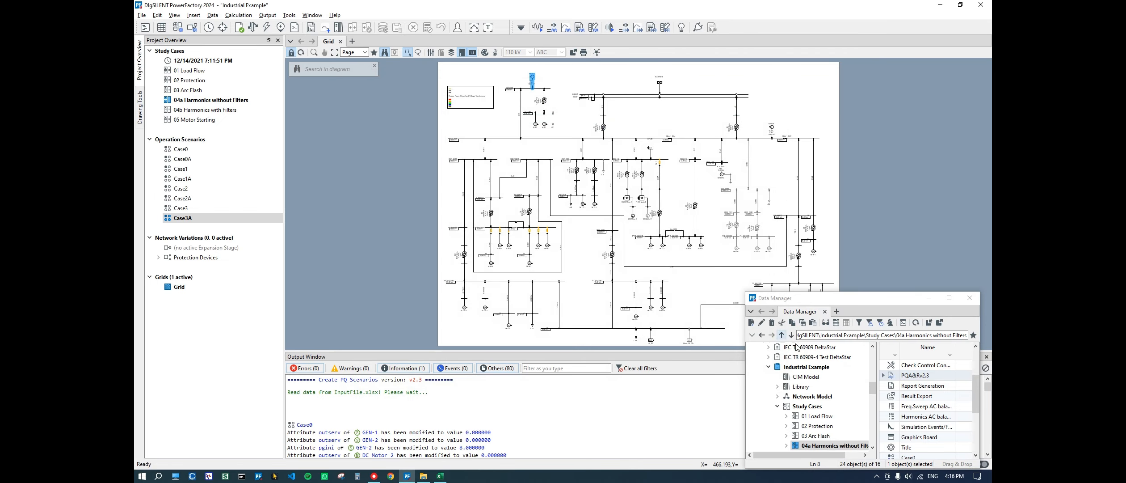
# Check generator GEN-2's Out of Service setting against its outserv entry in the Case3A row
pyautogui.hotkey('alt', 'Tab')
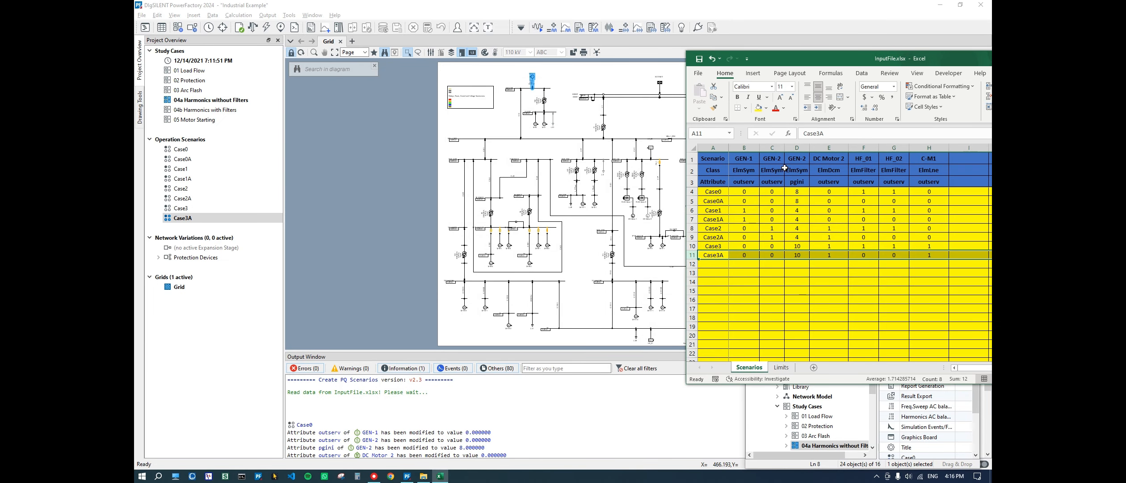
pyautogui.moveTo(831, 59); pyautogui.dragTo(780, 253)
pyautogui.doubleClick(773, 128)
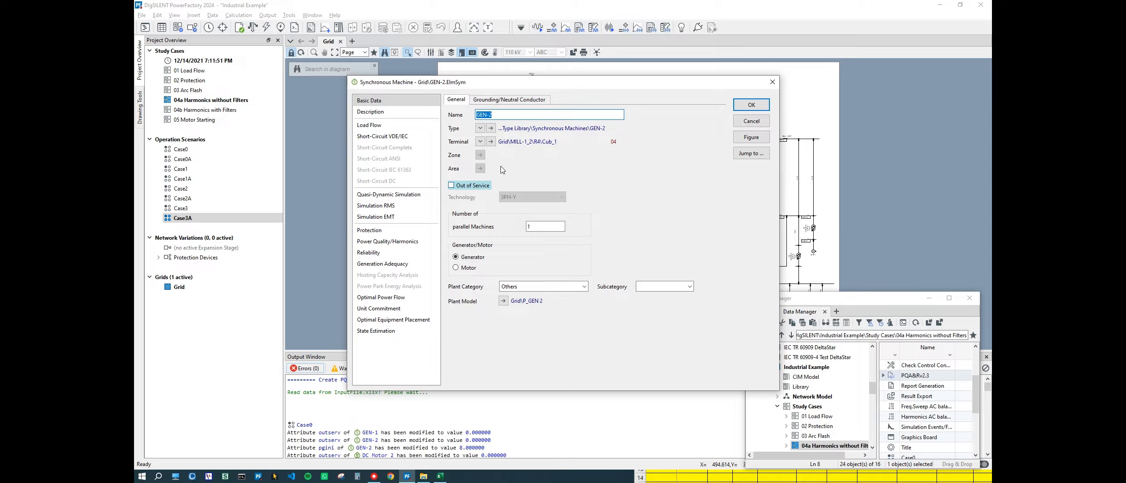
pyautogui.click(772, 82)
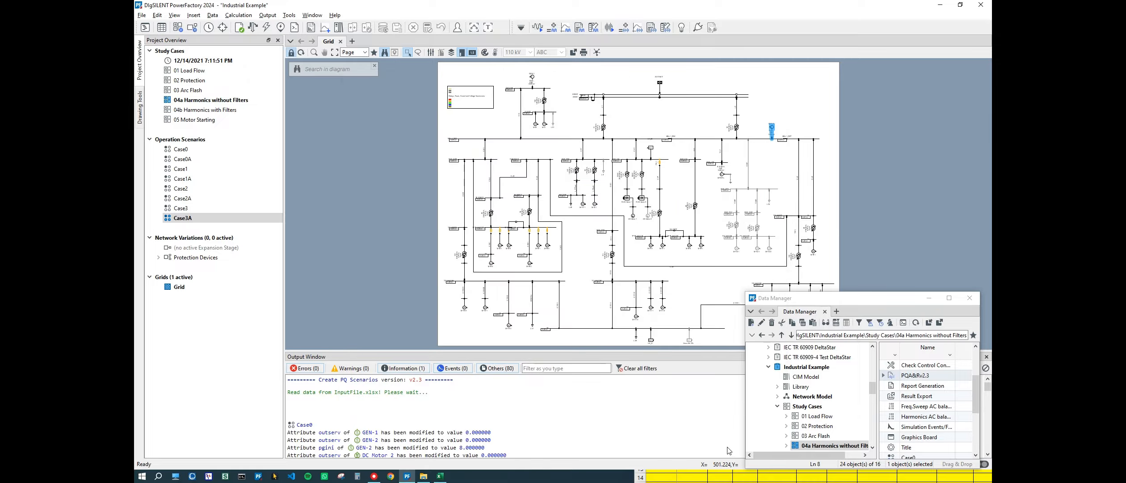
# Check GEN-2's Active Power in its load flow dispatch data against the pgini entry for Case3A
pyautogui.hotkey('alt', 'Tab')
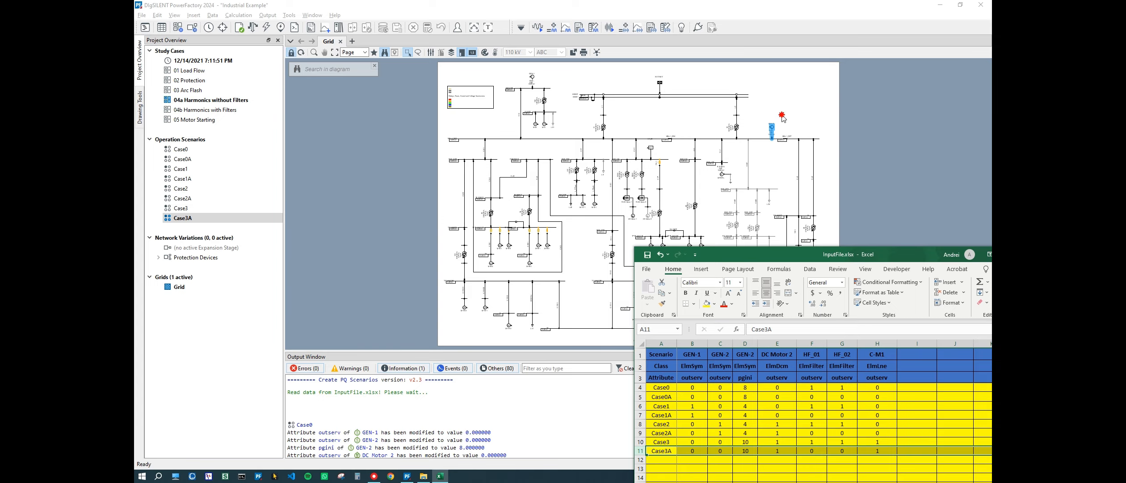
pyautogui.click(770, 129)
pyautogui.doubleClick(770, 130)
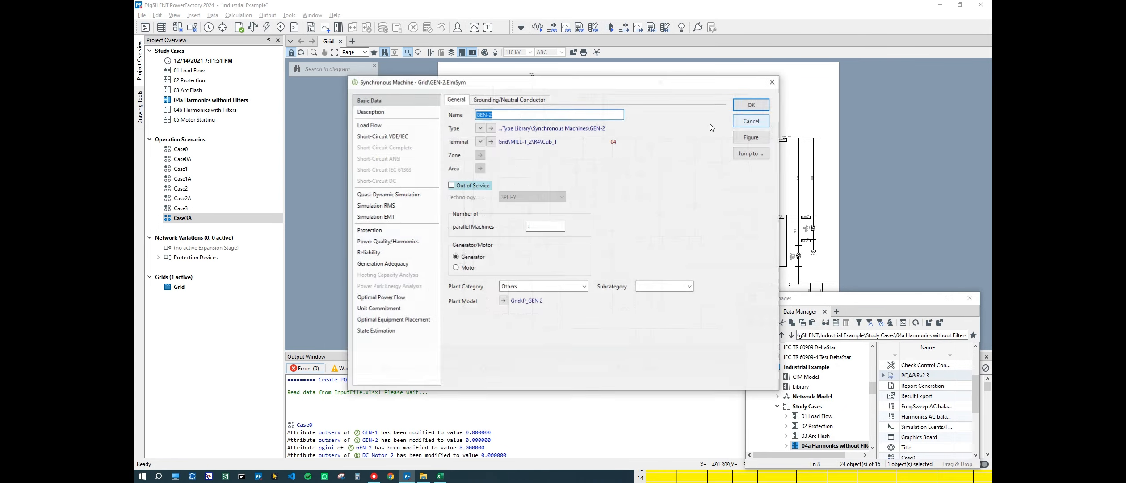
pyautogui.click(393, 125)
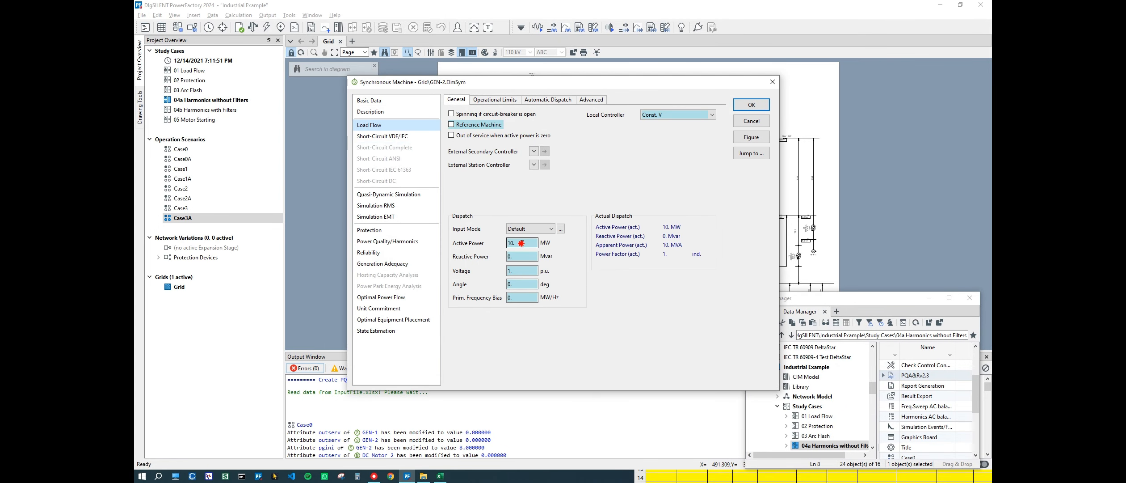
pyautogui.doubleClick(514, 243)
pyautogui.click(773, 81)
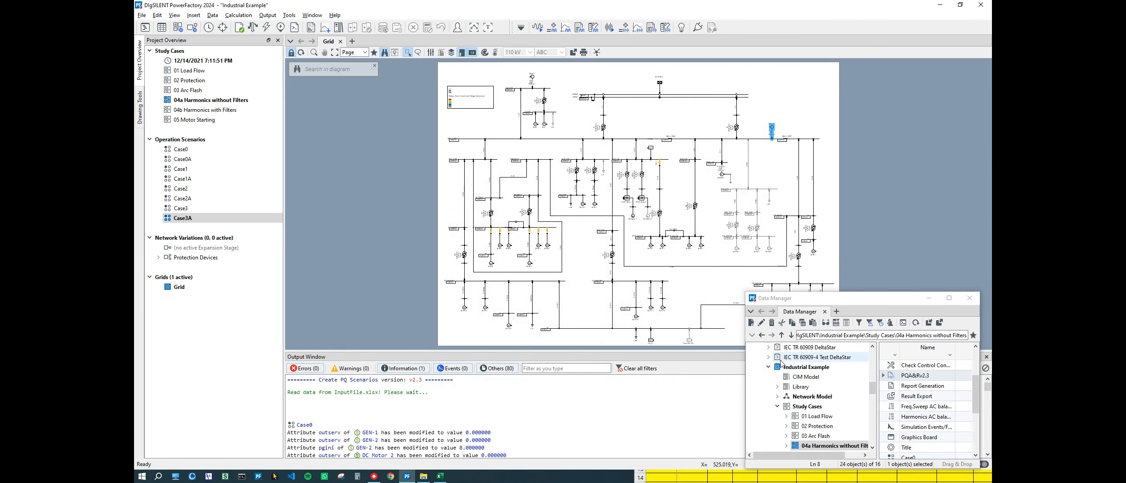
# Check DC Motor 2's Out of Service setting against its outserv entry for Case3A
pyautogui.hotkey('alt', 'Tab')
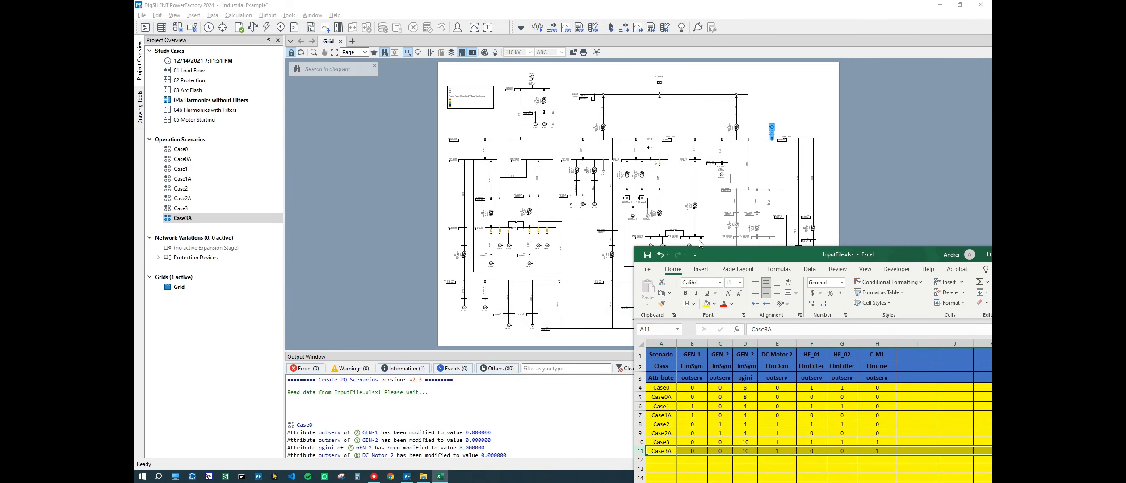
pyautogui.doubleClick(651, 221)
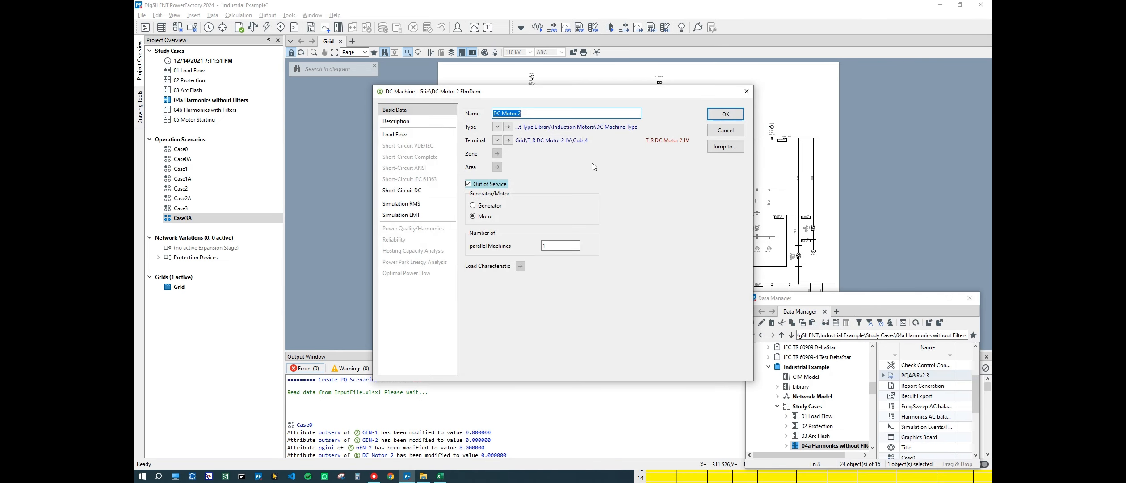
pyautogui.click(746, 91)
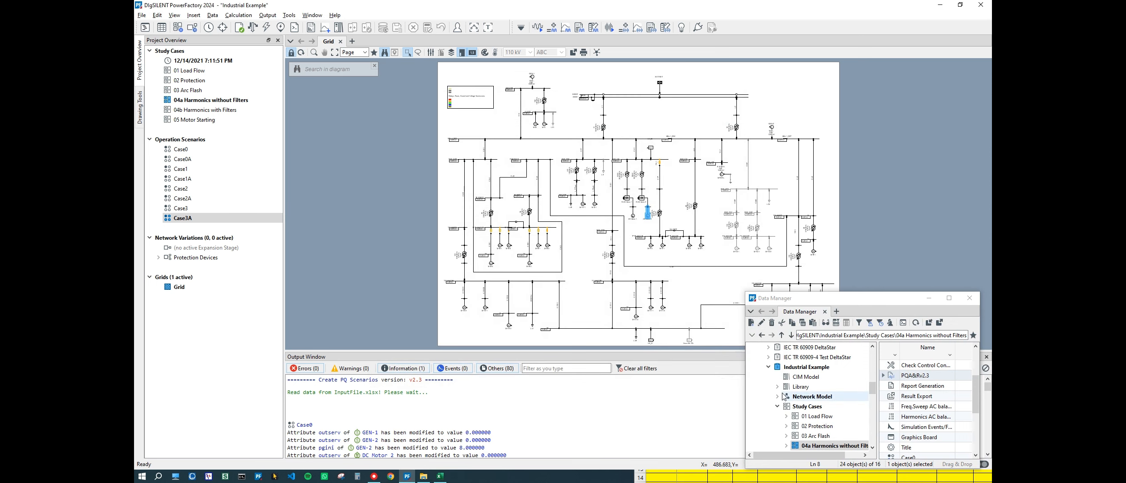
# Check the Out of Service settings of harmonic filters HF_02 and HF_01 against their Case3A entries
pyautogui.hotkey('alt', 'Tab')
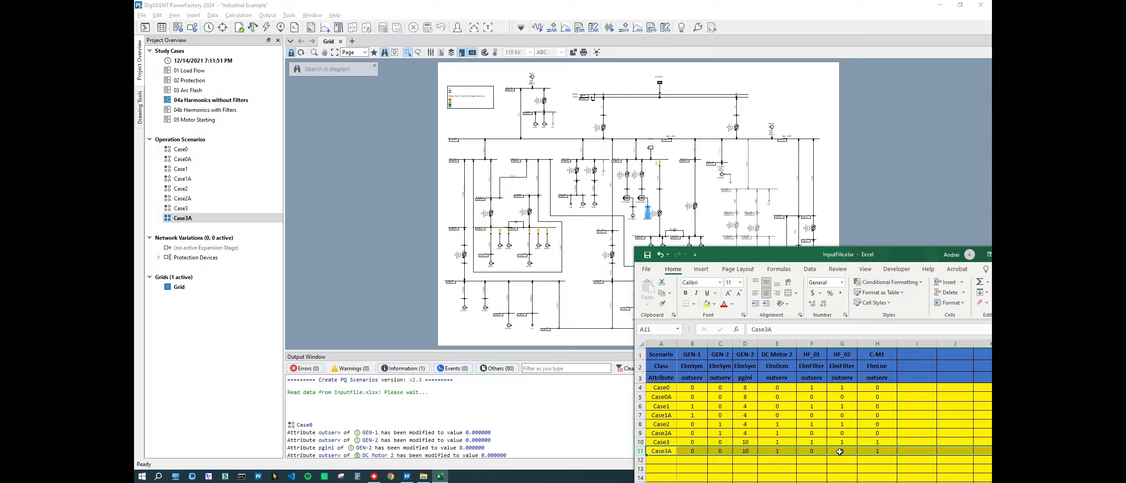
pyautogui.click(670, 157)
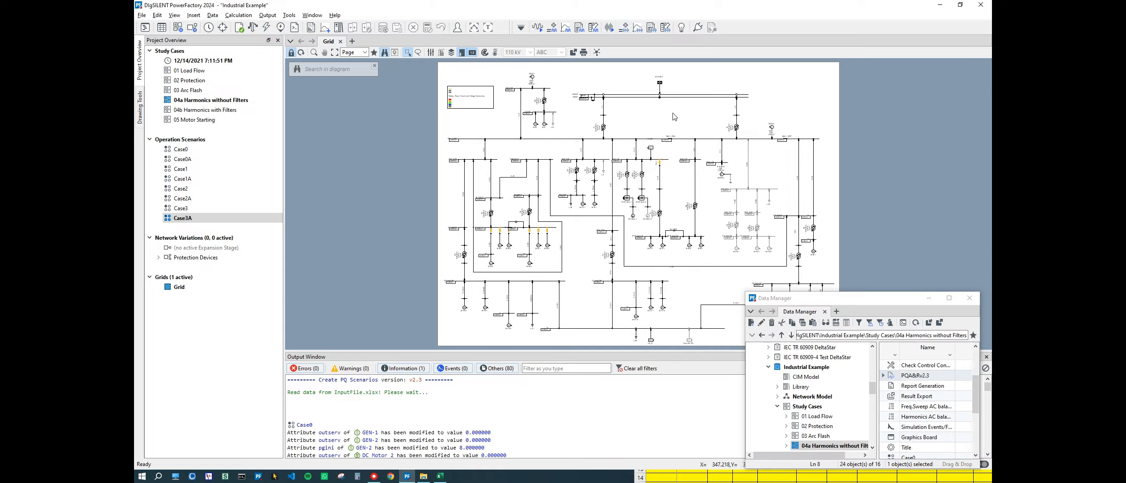
pyautogui.doubleClick(651, 151)
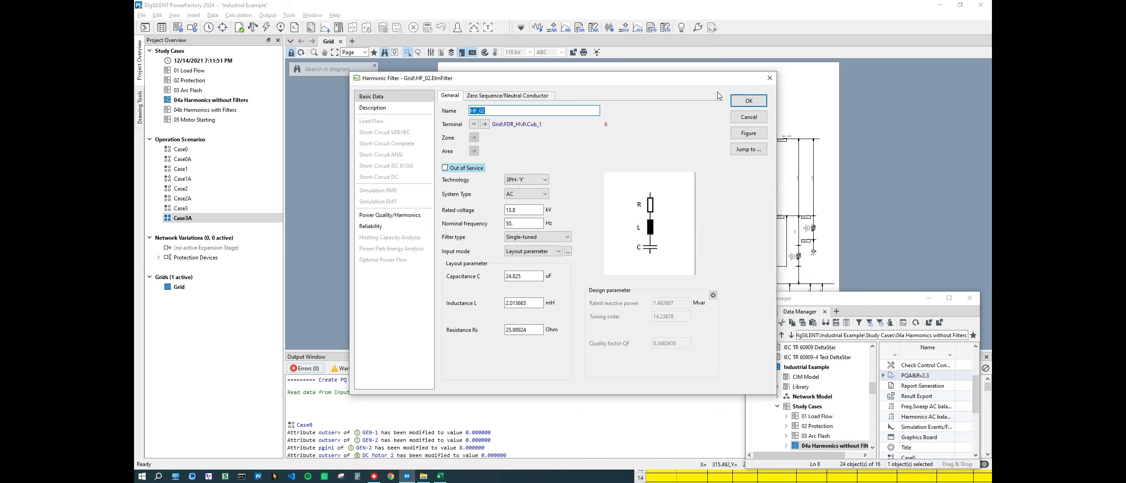
pyautogui.click(770, 78)
pyautogui.doubleClick(651, 339)
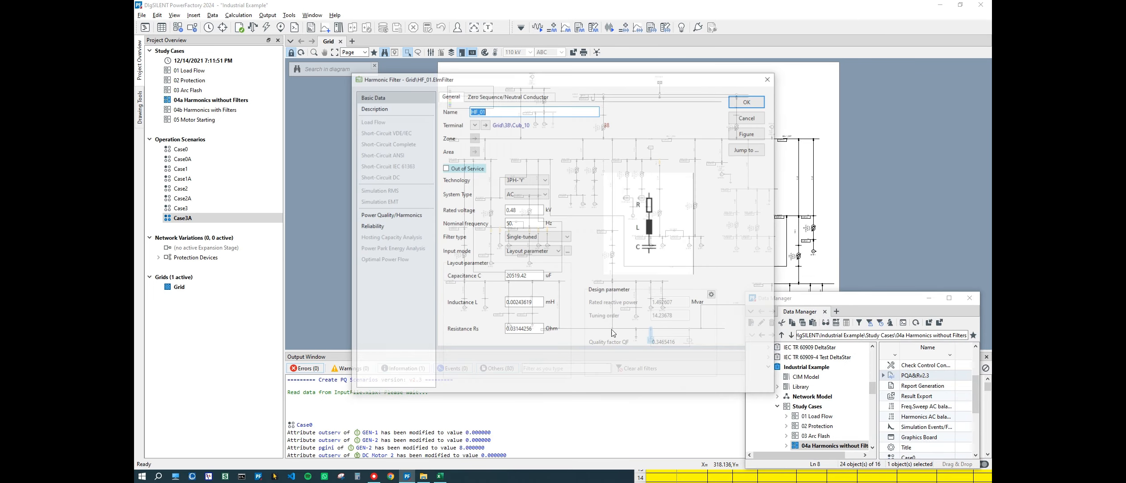
pyautogui.click(774, 81)
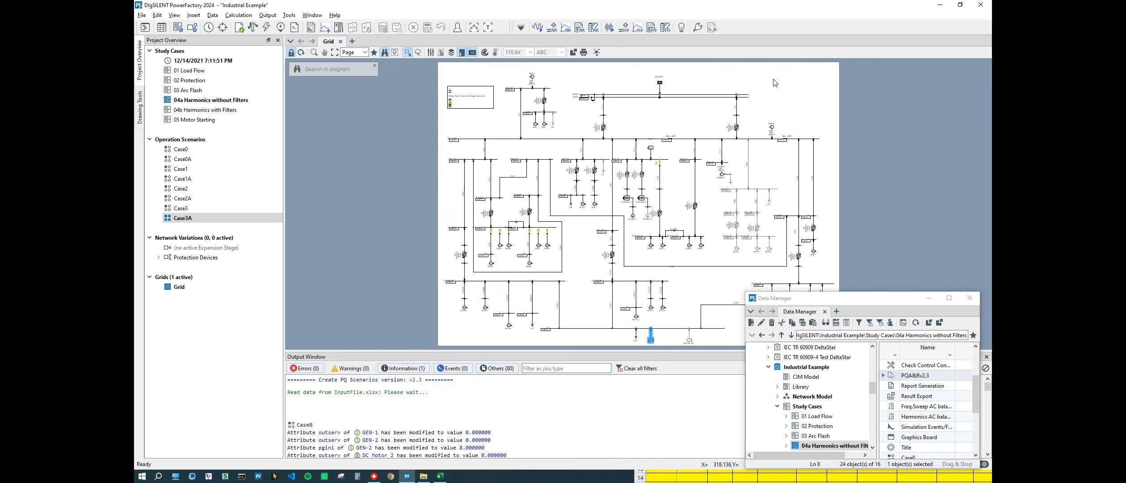
# Check line C-M1's Out of Service setting against its Case3A entry and move the InputFile.xlsx workbook off the diagram
pyautogui.hotkey('alt', 'Tab')
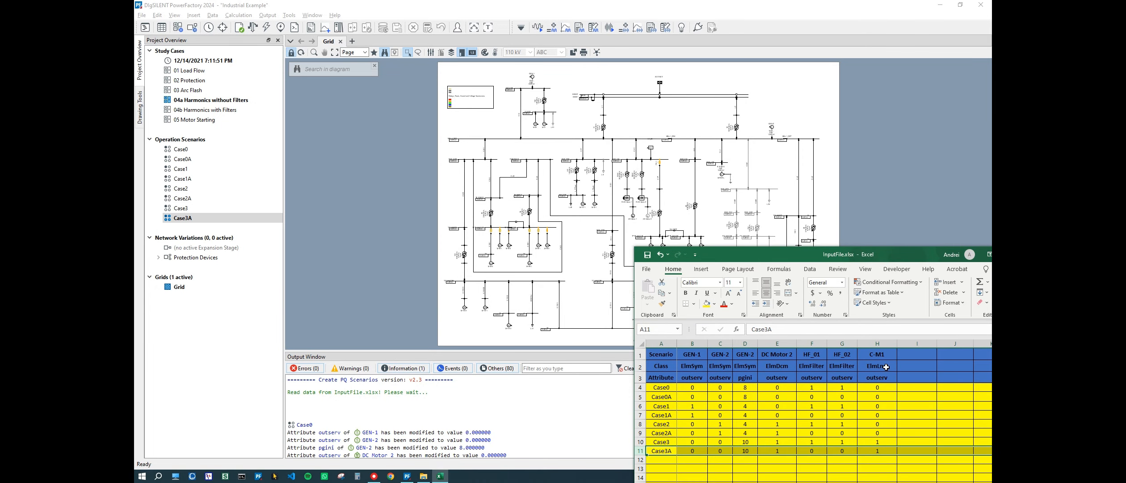
pyautogui.click(883, 451)
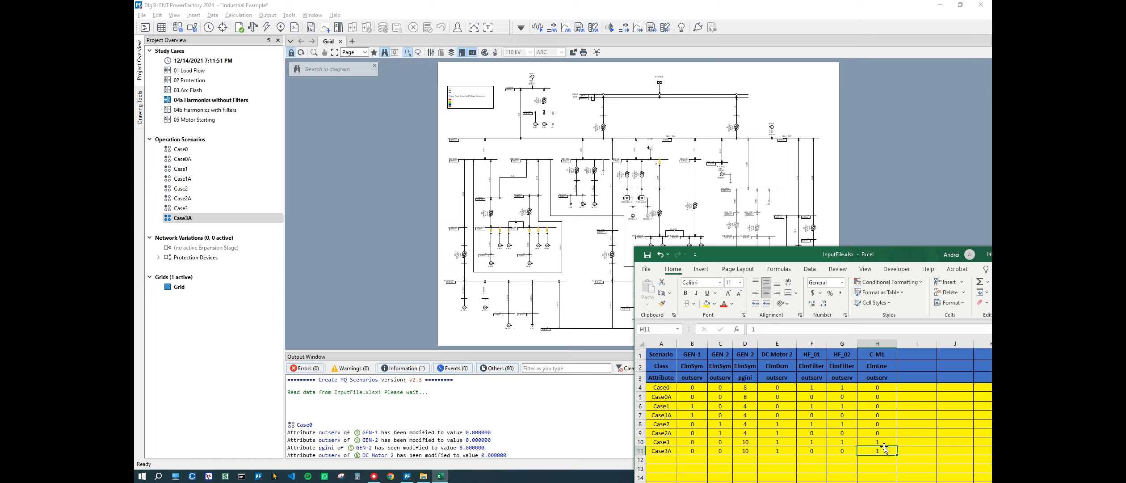
pyautogui.click(769, 167)
pyautogui.click(749, 158)
pyautogui.doubleClick(749, 159)
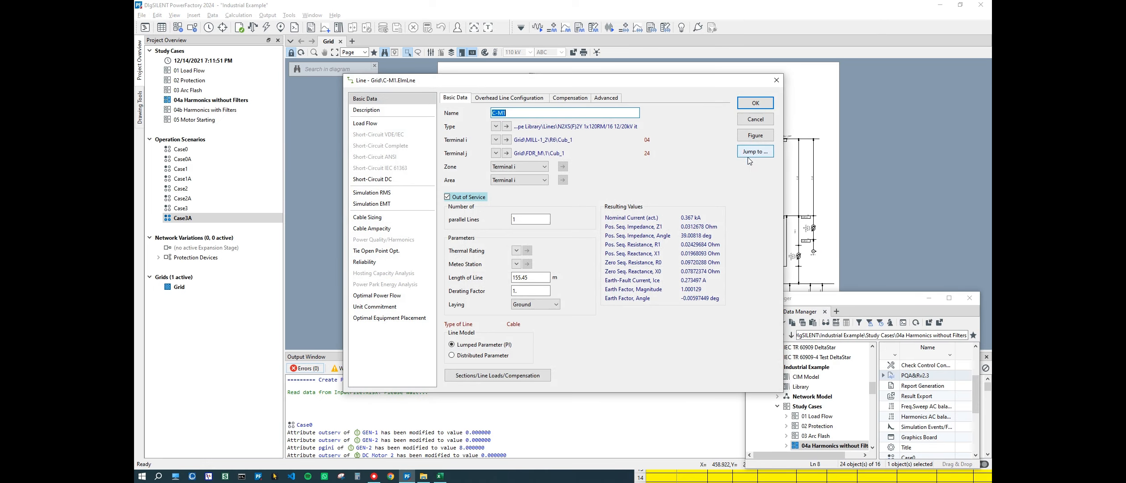
pyautogui.click(777, 80)
pyautogui.hotkey('alt', 'Tab')
pyautogui.moveTo(789, 255); pyautogui.dragTo(992, 96)
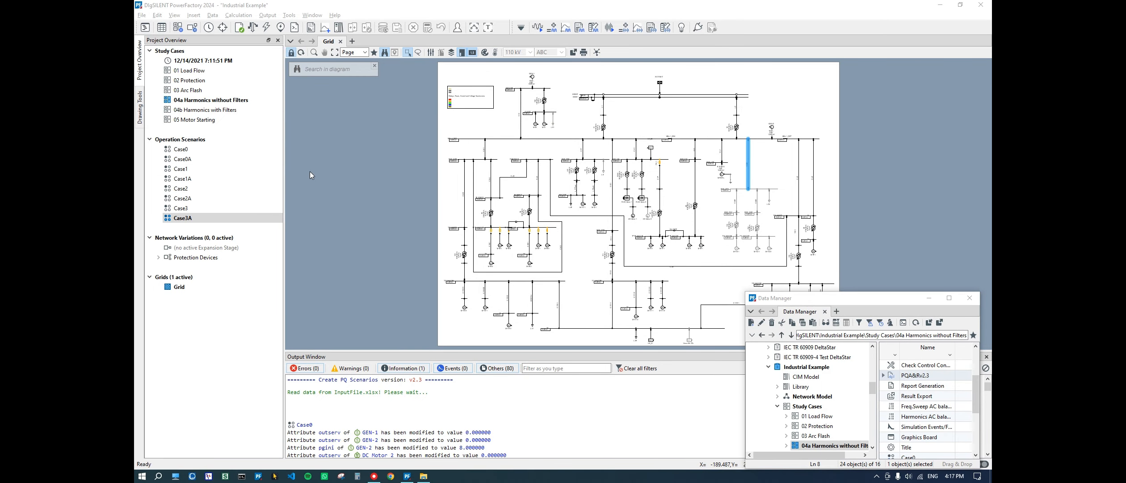